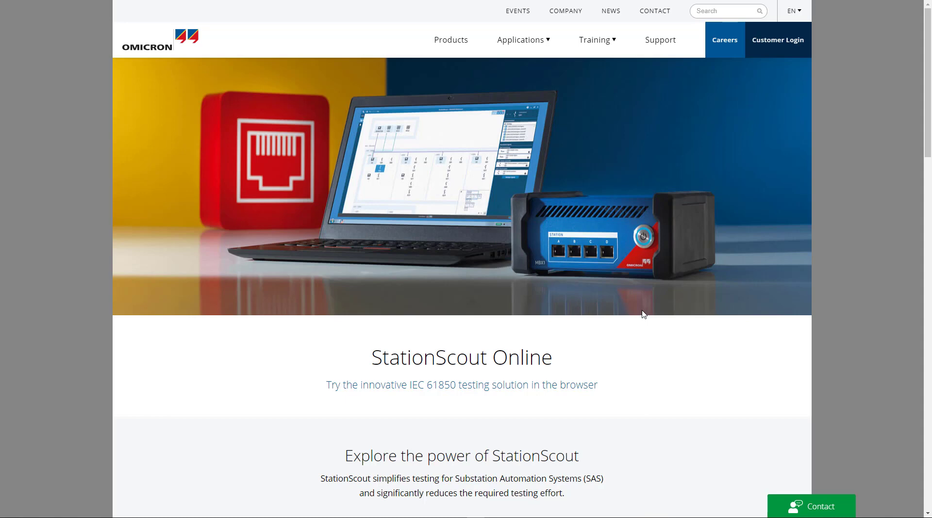
- Choose the 16:20 slot on Tuesday, April 28 for the StationScout Online Demo and confirm it
scroll(643, 314, down, 12)
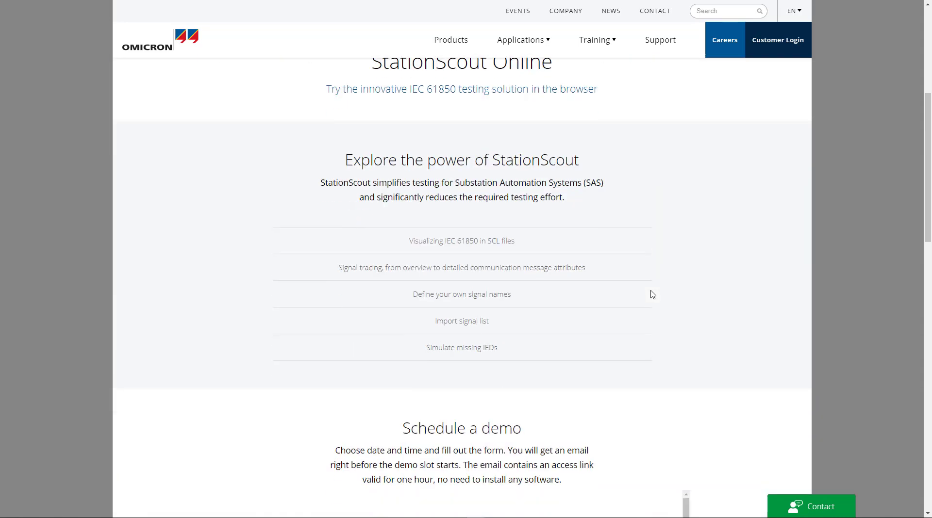
scroll(728, 285, down, 5)
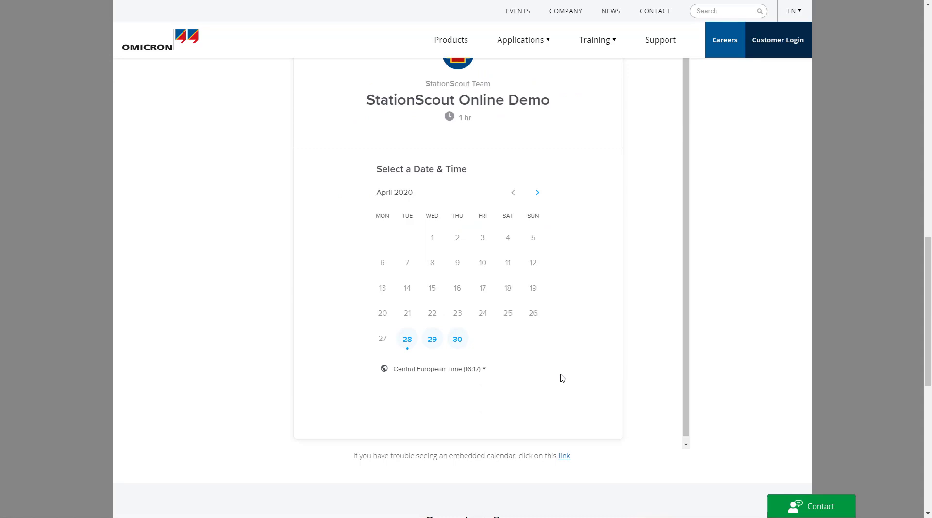
click(407, 345)
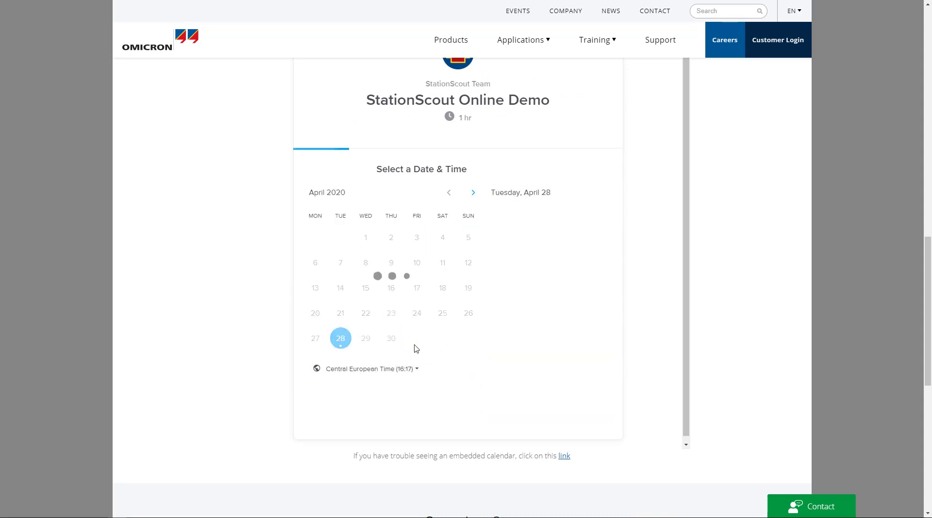
click(598, 224)
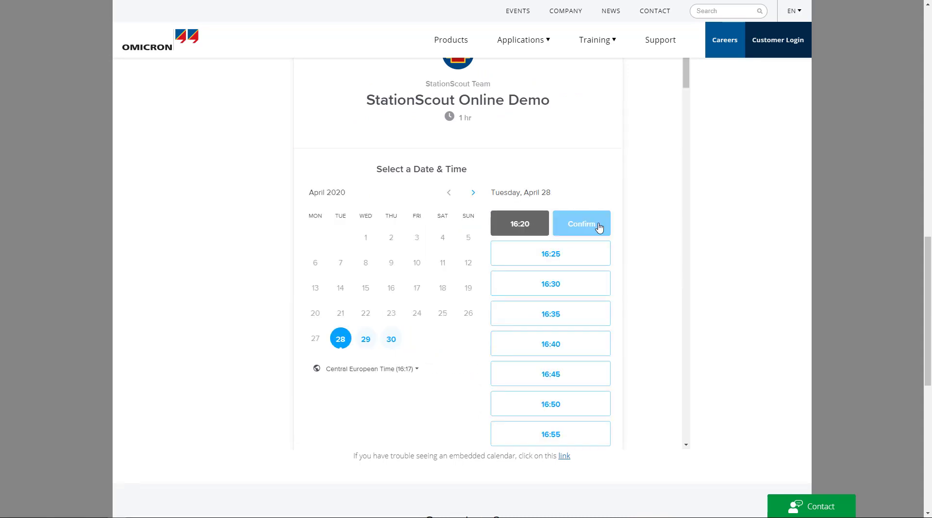
click(597, 224)
- Agree to the privacy policy and the marketing data consent, and schedule the demo event
scroll(406, 323, down, 4)
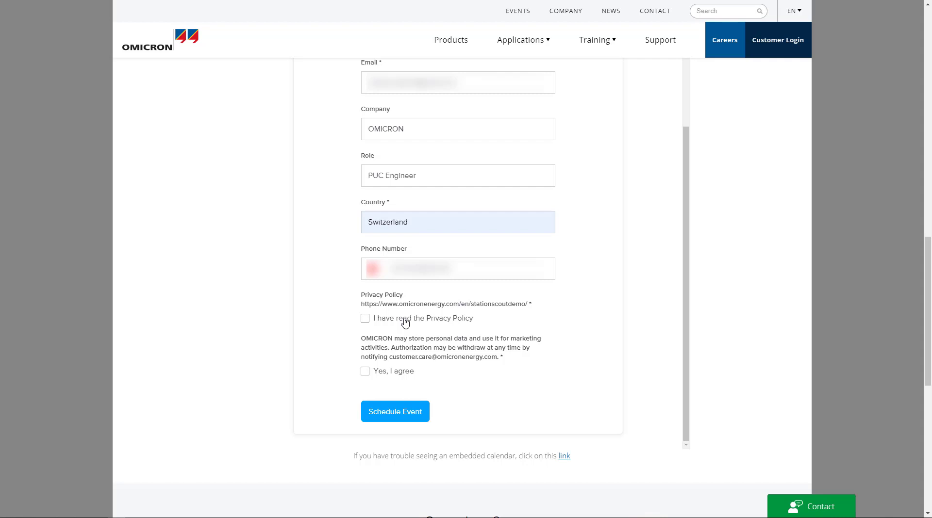
click(405, 323)
click(402, 376)
click(414, 417)
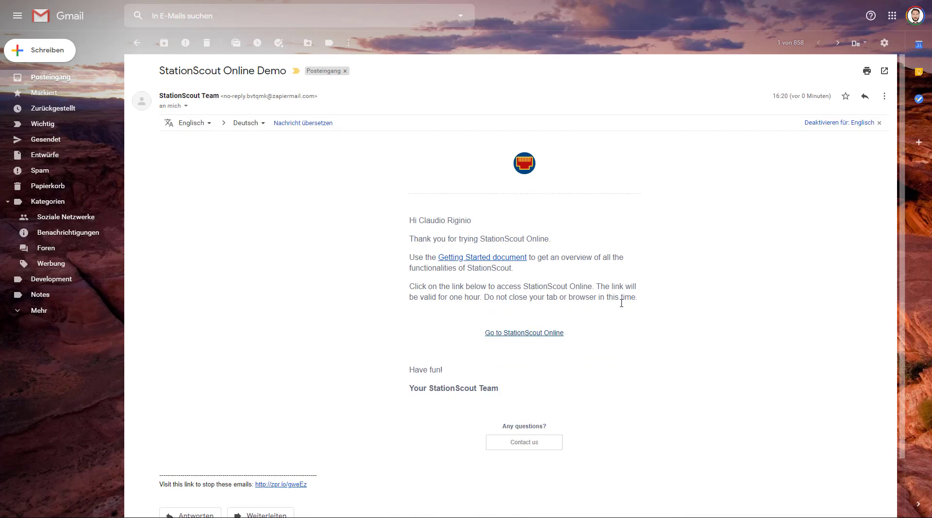
- Open StationScout Online from the access link in the StationScout Team's e-mail
scroll(641, 313, down, 2)
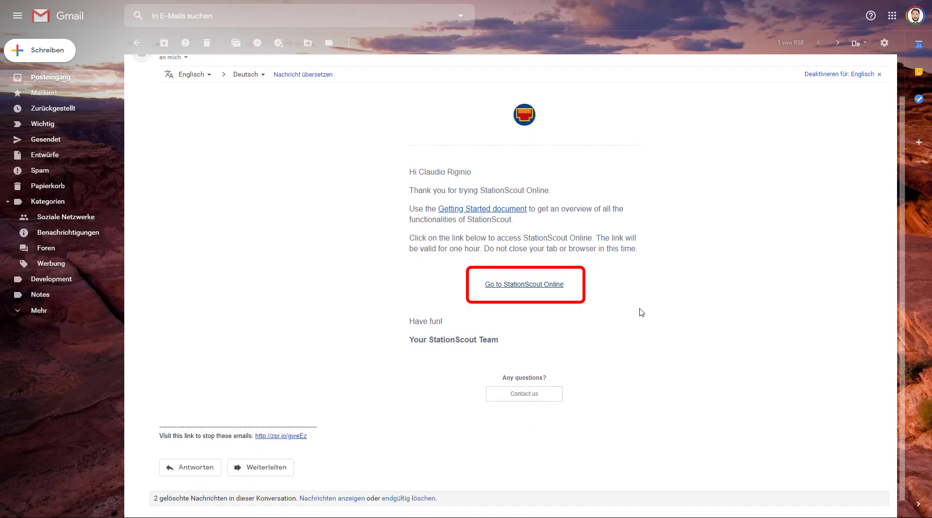
click(543, 289)
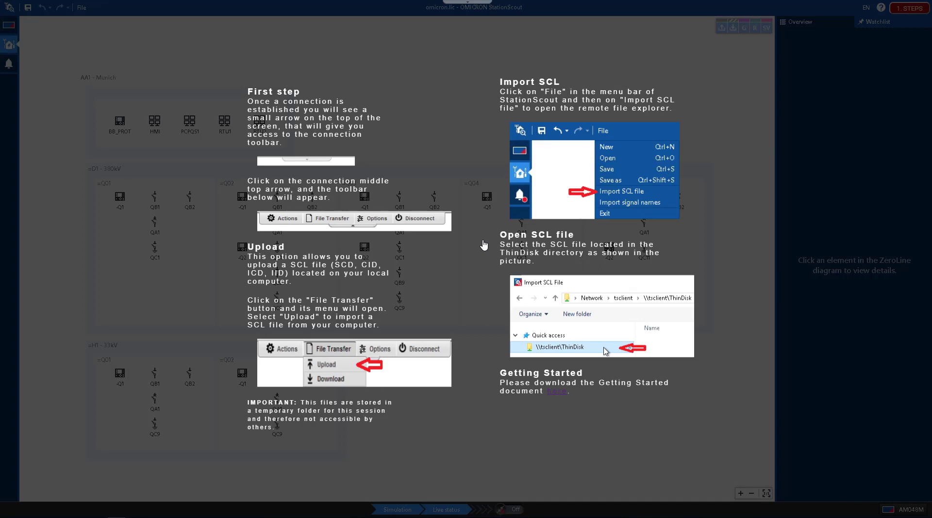
- Open the Getting Started document from the instructions overlay and look through its pages
click(556, 392)
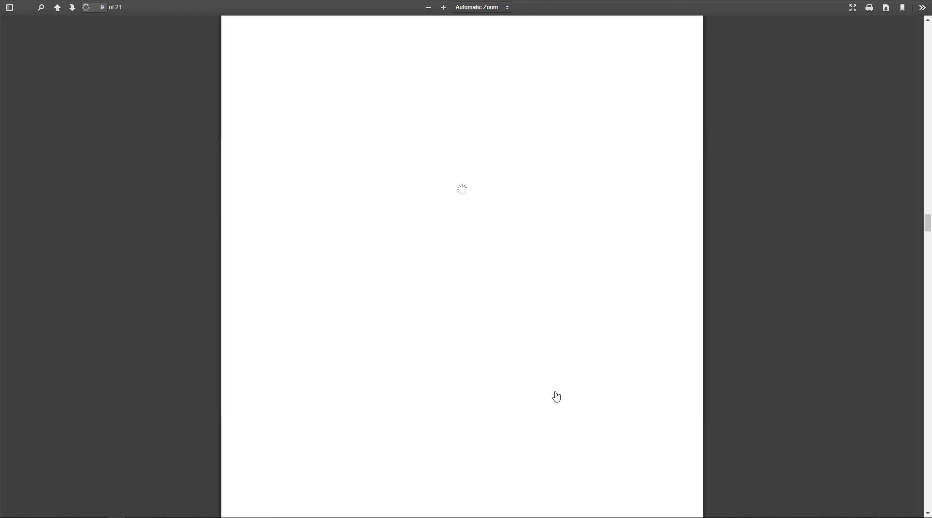
scroll(556, 397, up, 9)
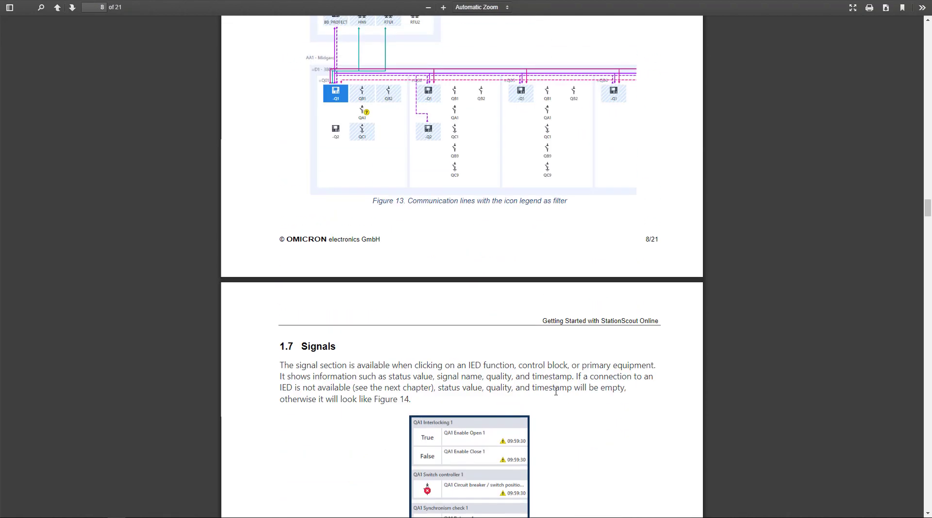
scroll(755, 145, up, 4)
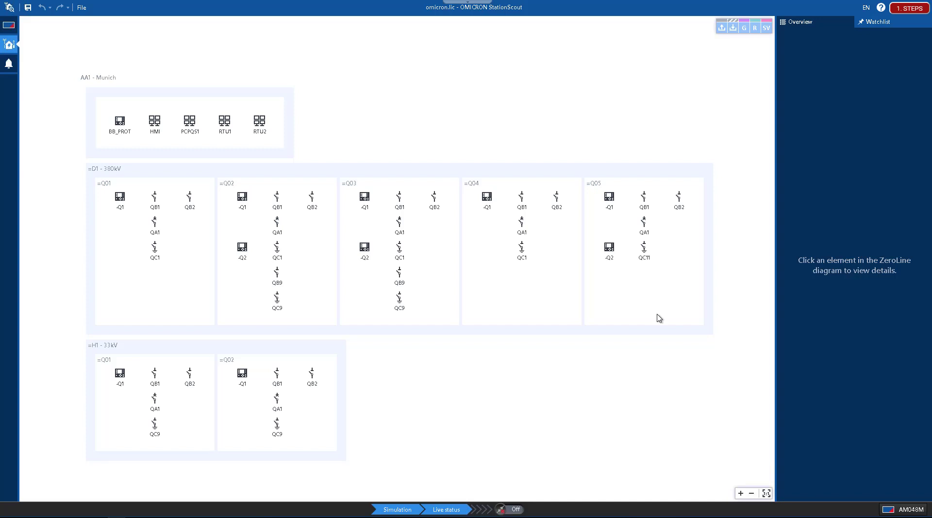
click(868, 9)
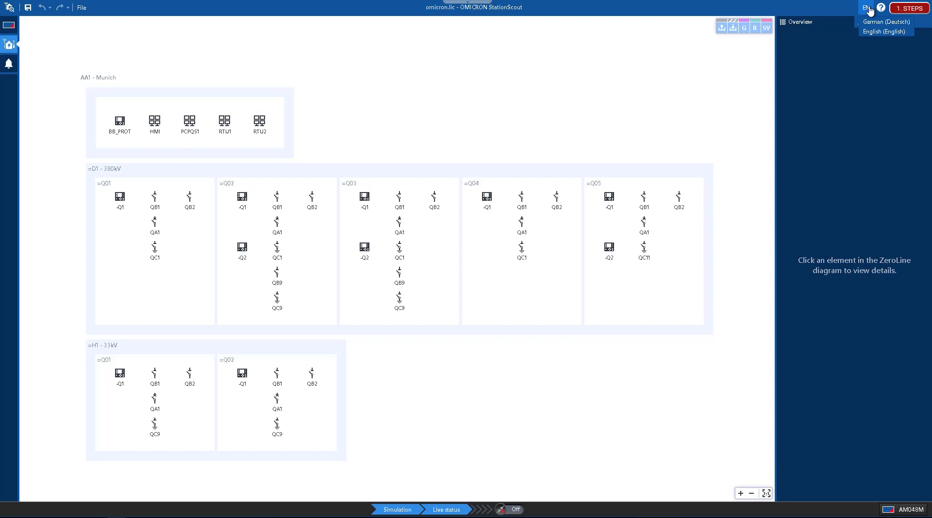
click(868, 9)
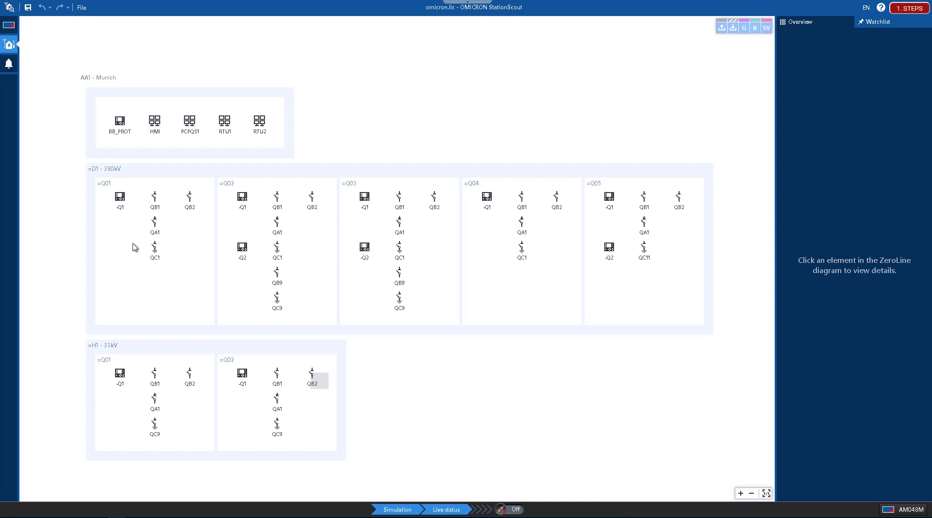
- Inspect the communication of 380 kV bay Q01, its IED -Q1 and its disconnector QB1 in the substation diagram
click(164, 176)
click(145, 189)
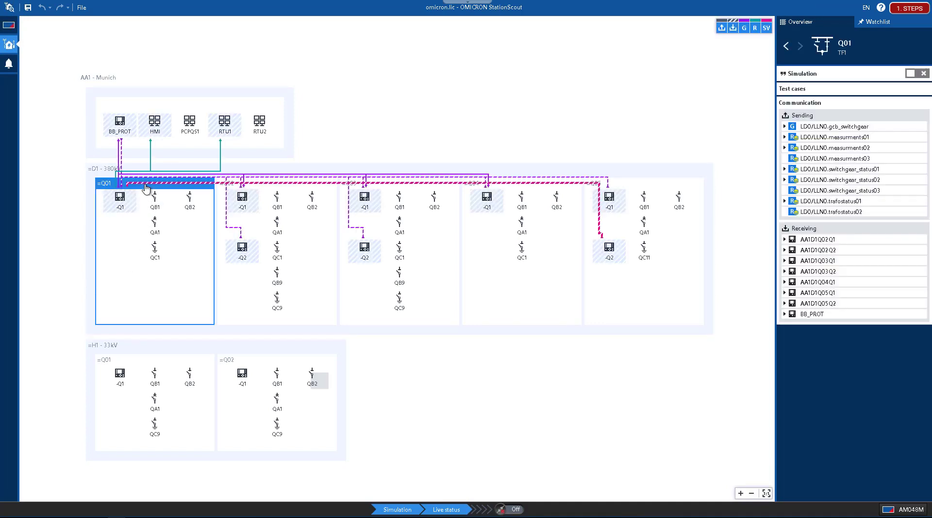
click(121, 208)
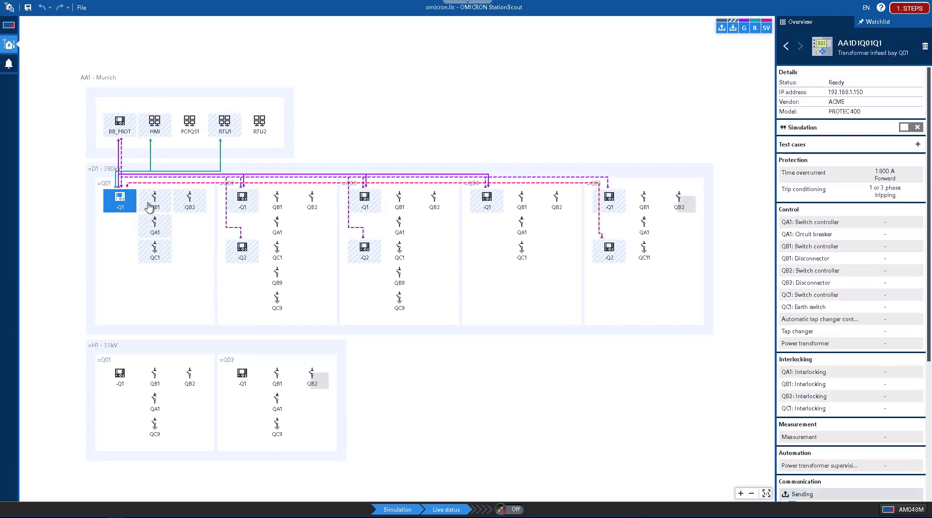
click(161, 208)
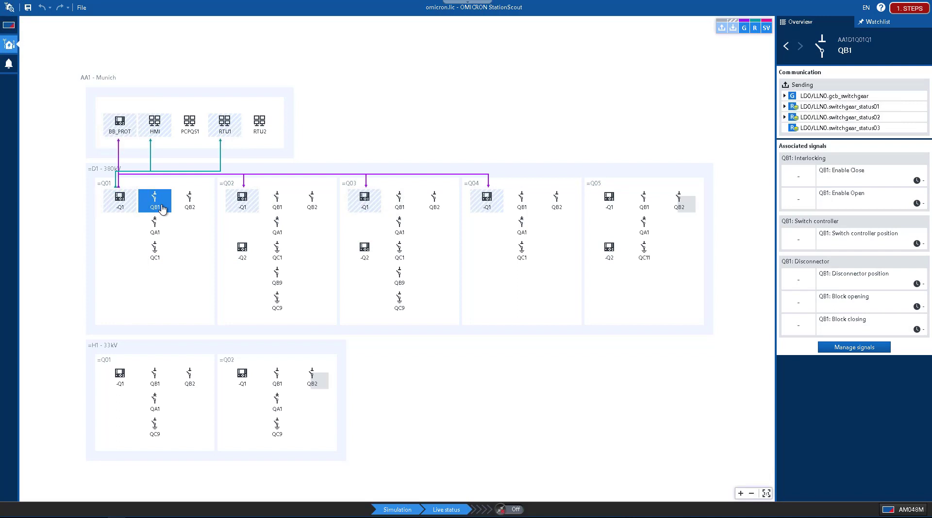
- Review the protection, control, interlocking, measurement and communication details of IED -Q1 in 380 kV bay Q01
click(130, 208)
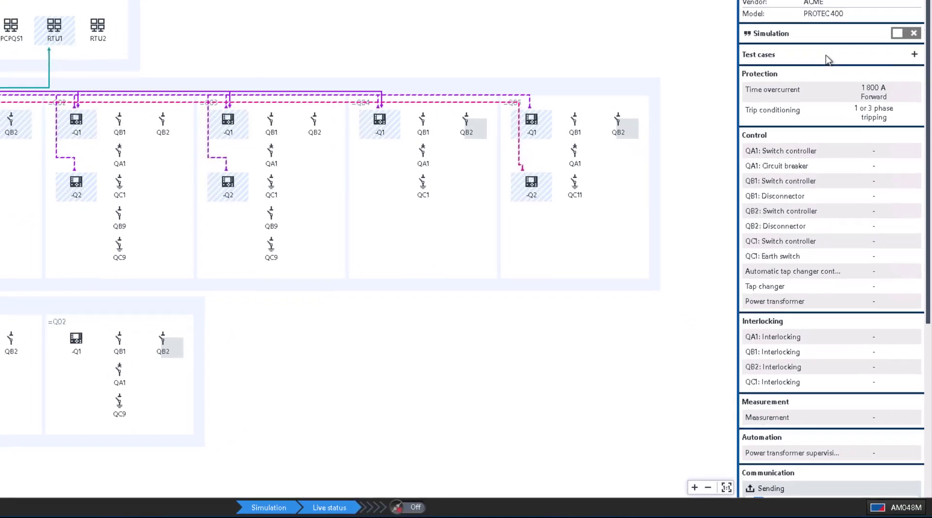
scroll(801, 240, down, 2)
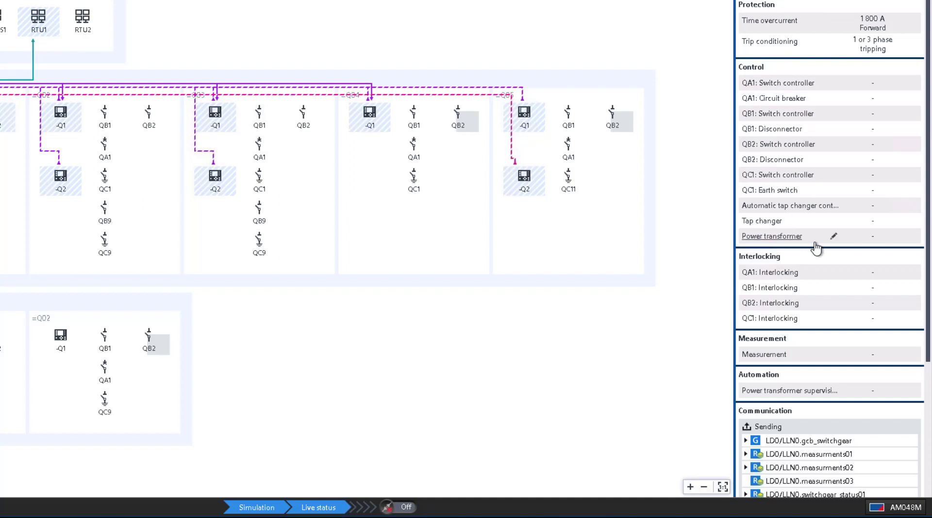
scroll(814, 243, down, 3)
scroll(839, 211, down, 2)
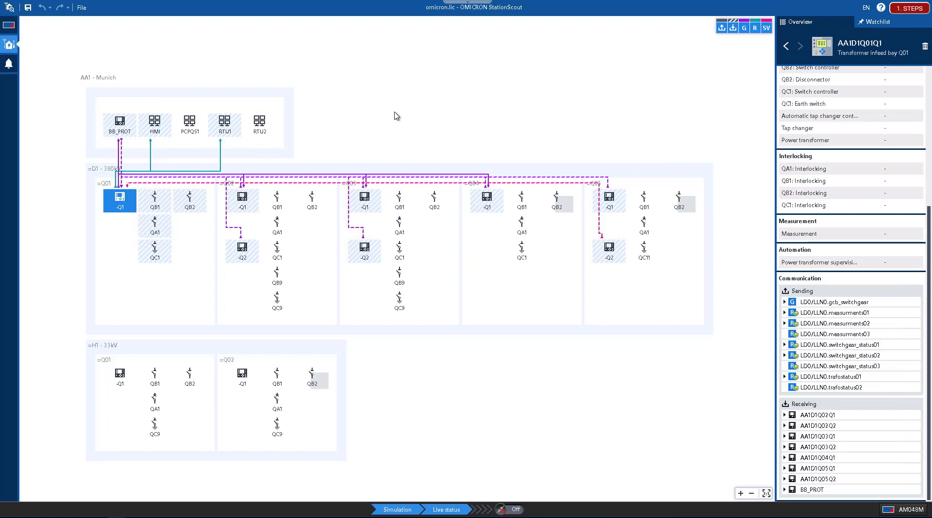
- Hide the sampled values and report communication in the diagram so that only GOOSE links are displayed
click(767, 28)
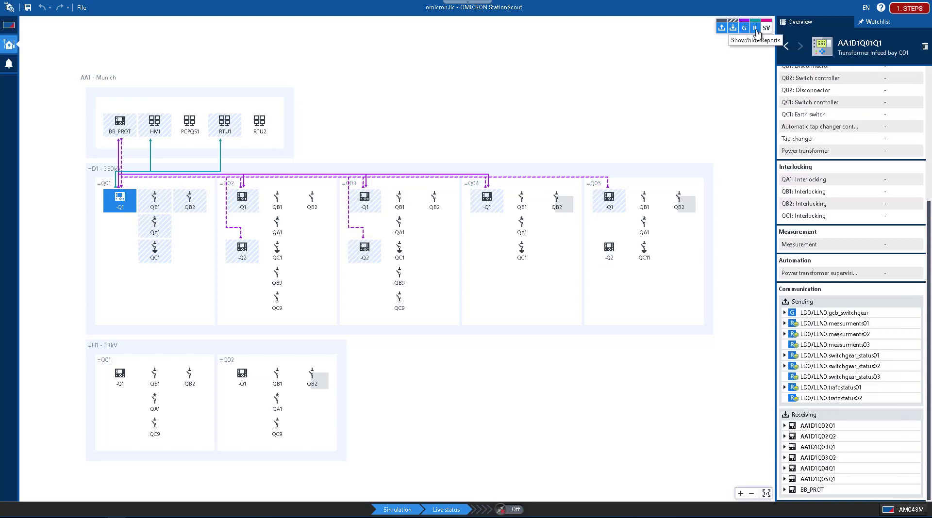
click(756, 29)
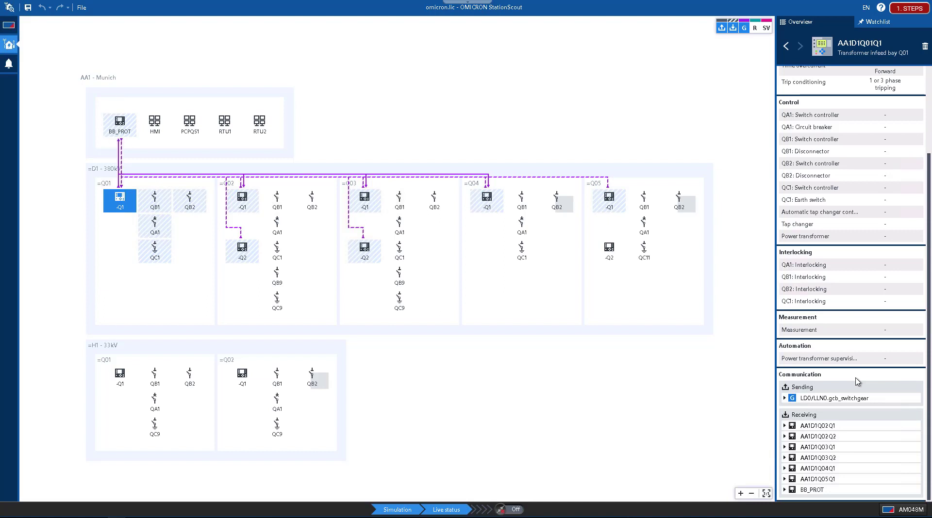
- Examine the QA1 switch controller function of IED AA1D1Q01Q1 and its position signal, and return to the IED
scroll(857, 382, up, 1)
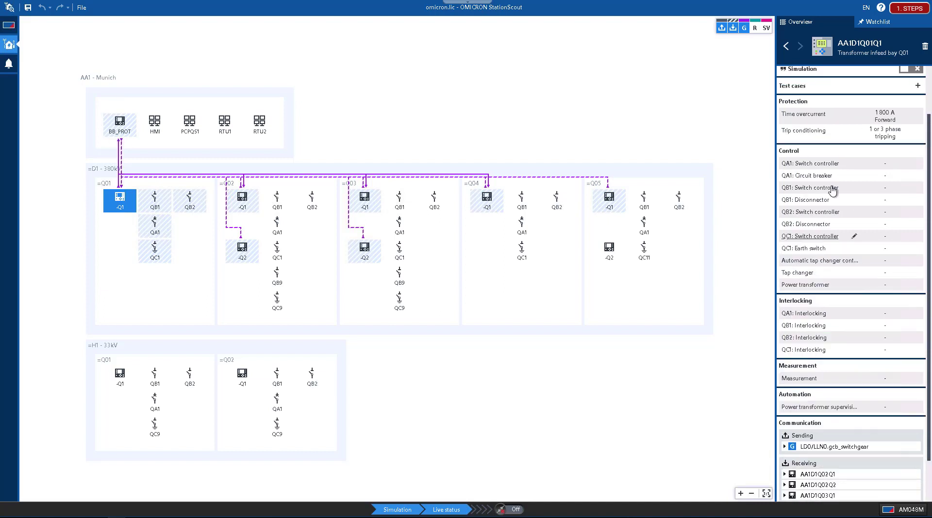
click(829, 164)
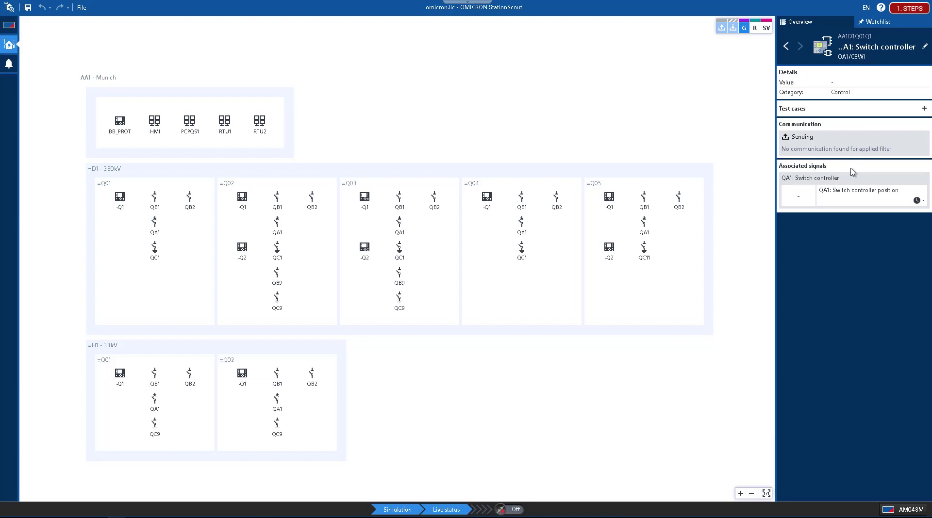
mouse_move(856, 195)
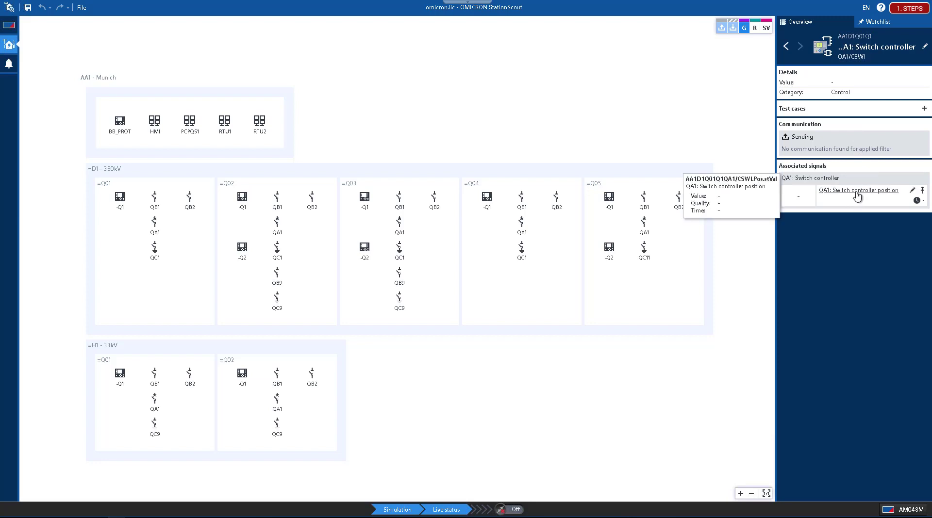
click(786, 46)
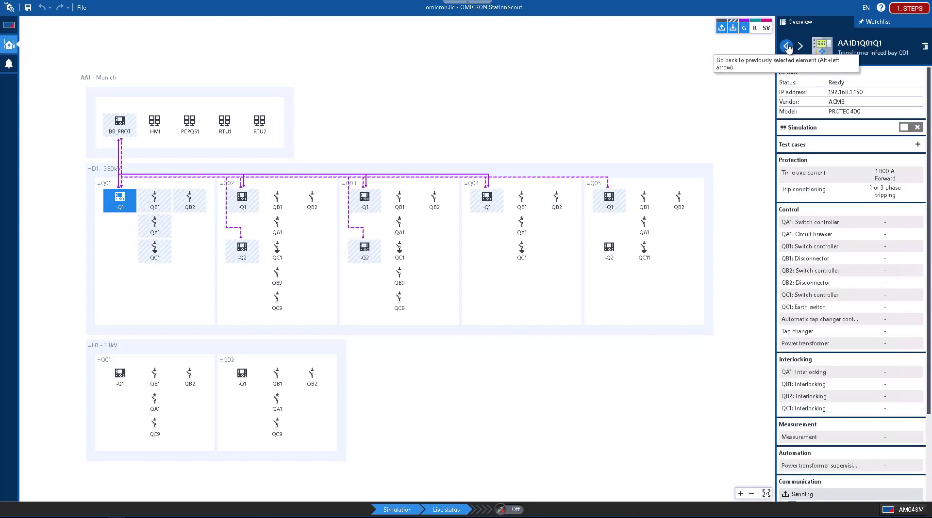
- Examine the interlocking, switch controller and circuit breaker signals of breaker QA1 in 380 kV bay Q01
click(168, 232)
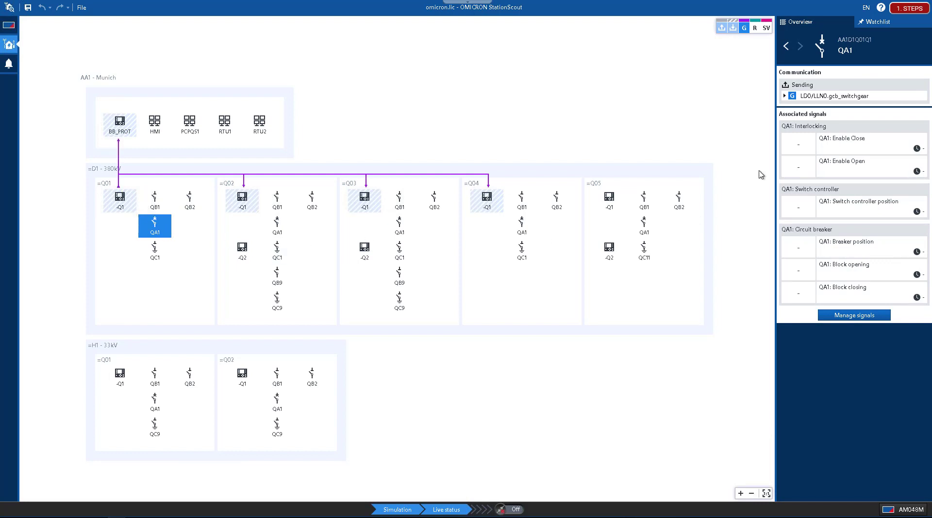
mouse_move(867, 143)
mouse_move(869, 244)
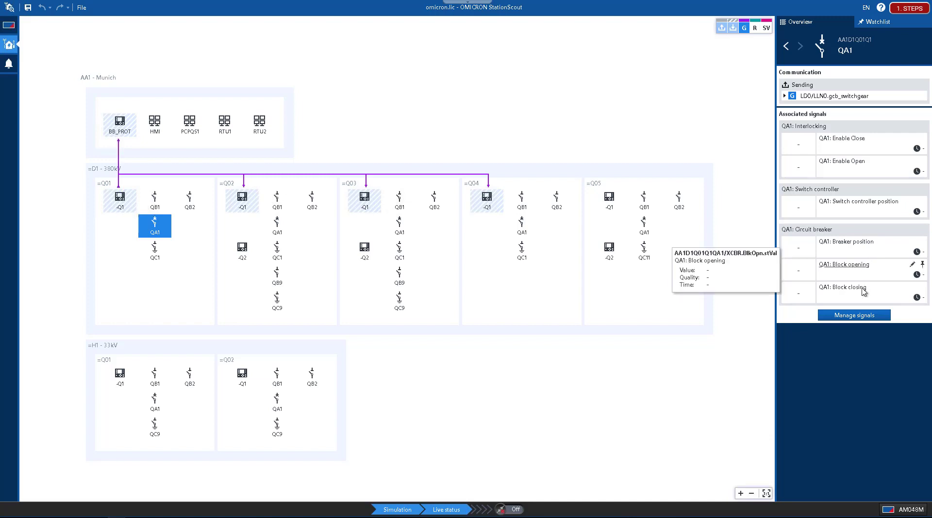
mouse_move(869, 279)
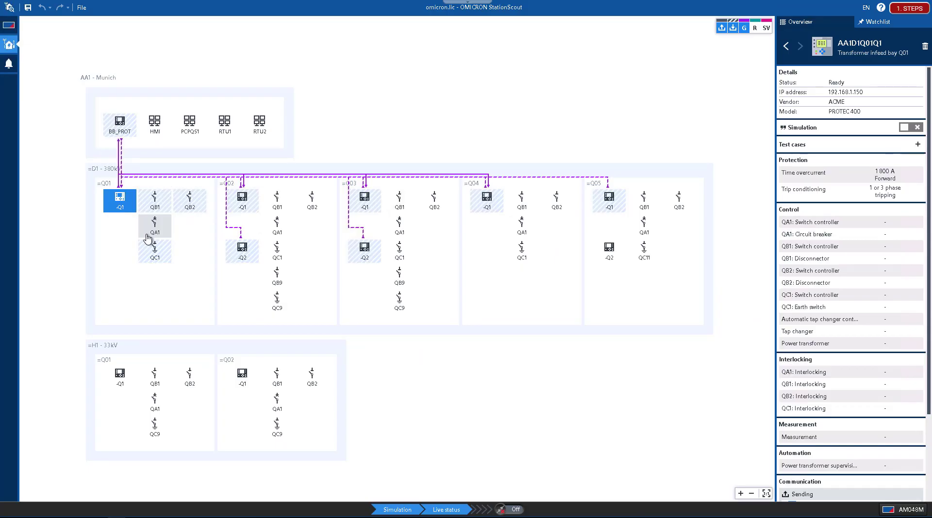
- Configure the device time for network time protocol with server 1 at 192.168.1.1, apply it, and return to the substation diagram
click(14, 27)
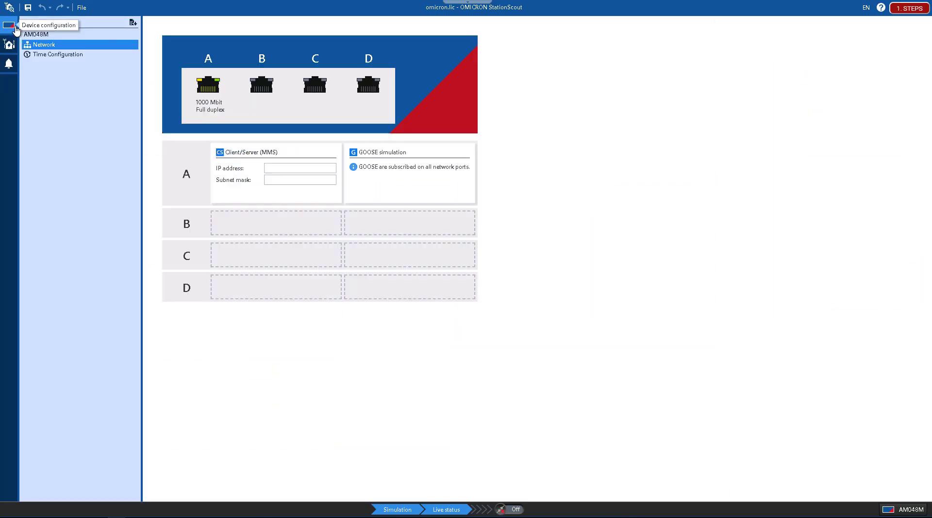
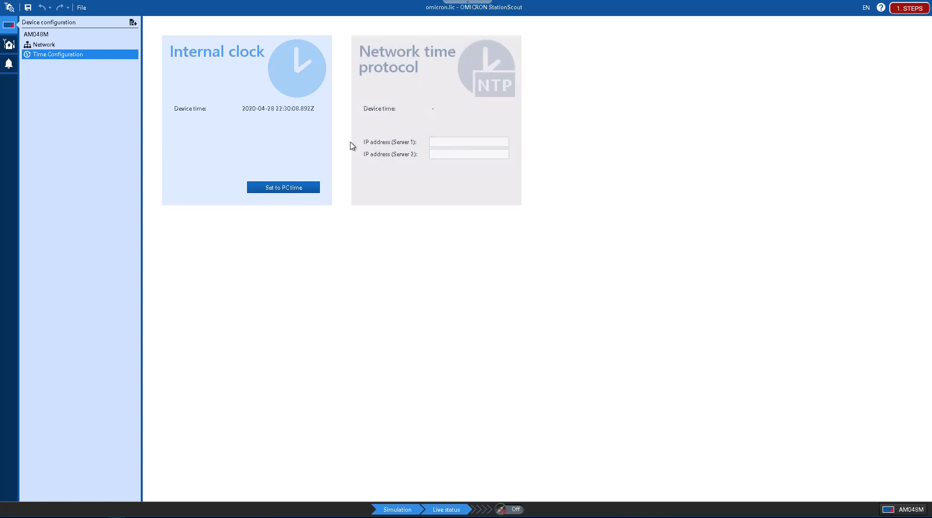
click(463, 142)
click(464, 142)
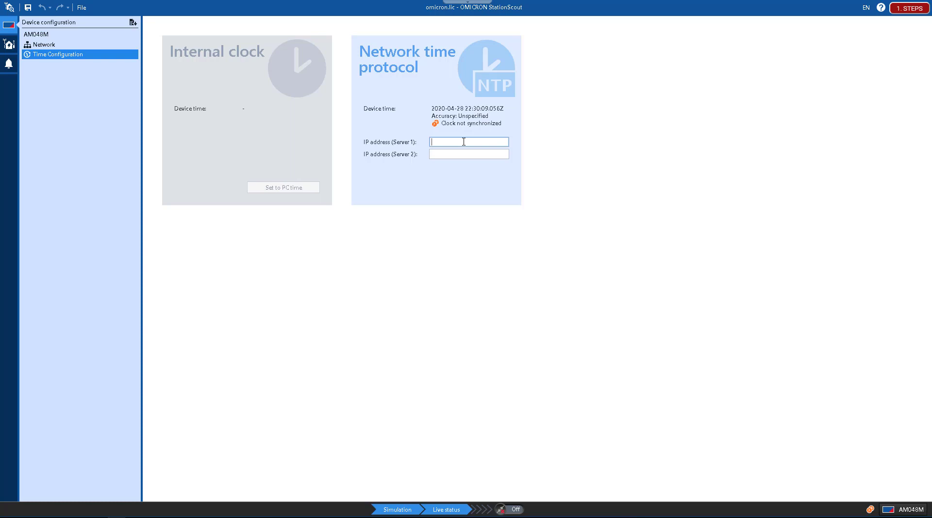
text(19)
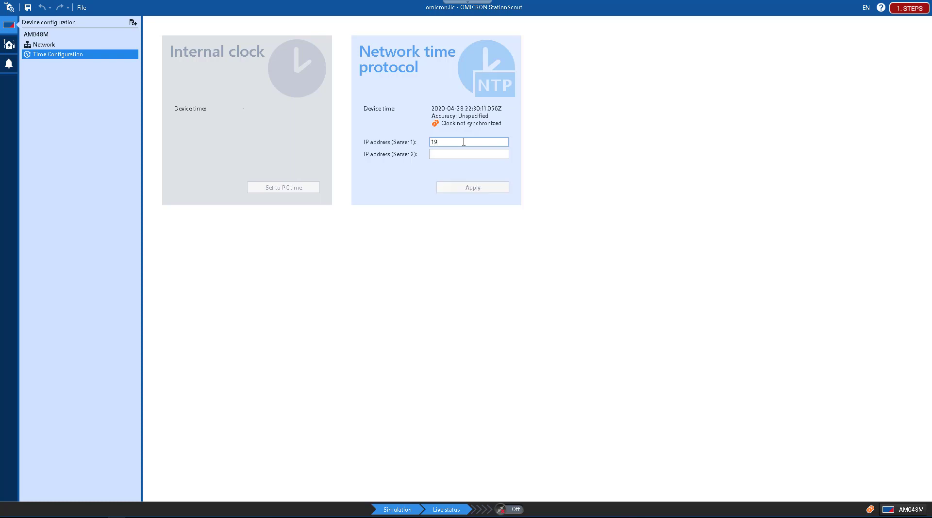
text(2.1689)
text(1.1)
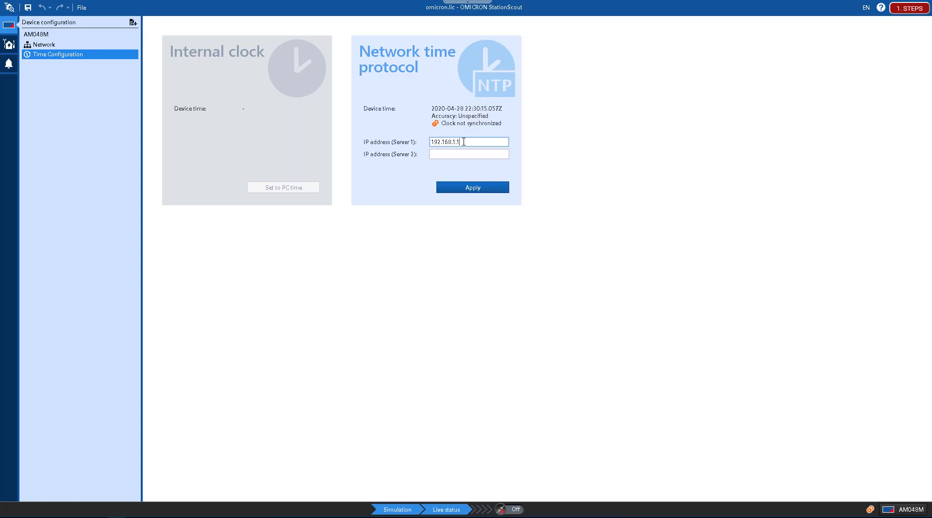
click(475, 189)
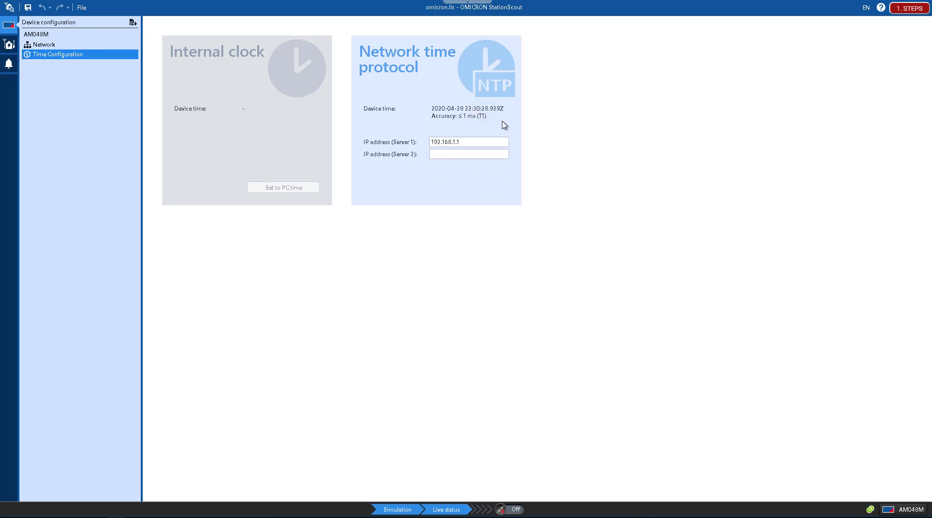
click(9, 46)
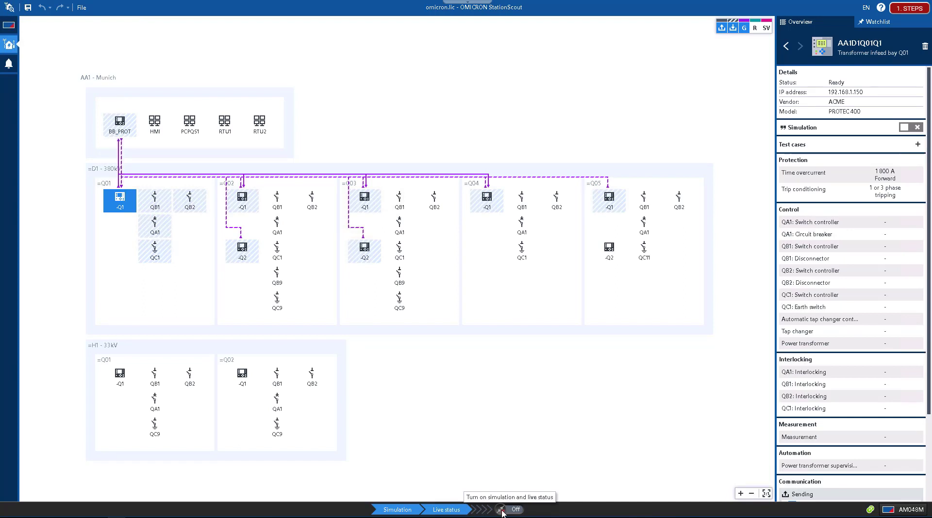
- Turn on simulation and live status, and inspect the connection status of IED AA1D1Q05Q1 in 380 kV bay Q05
click(500, 510)
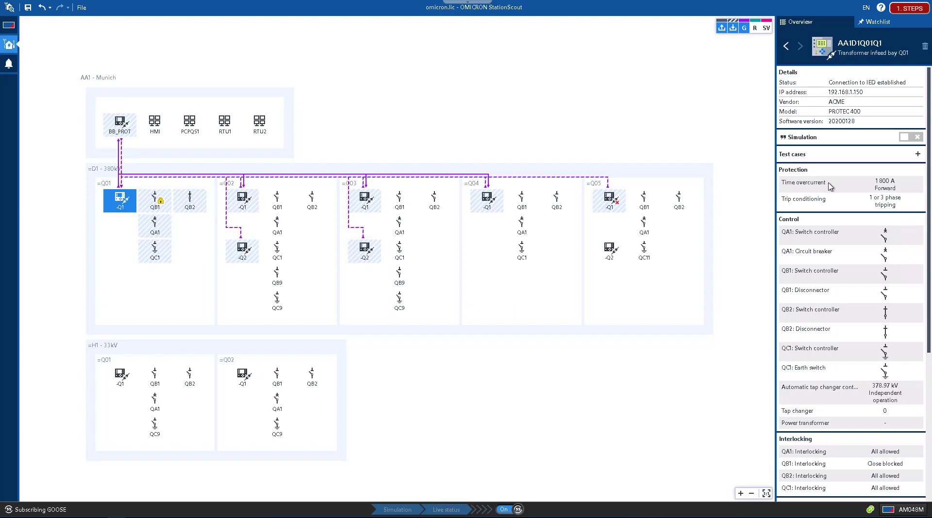
click(621, 214)
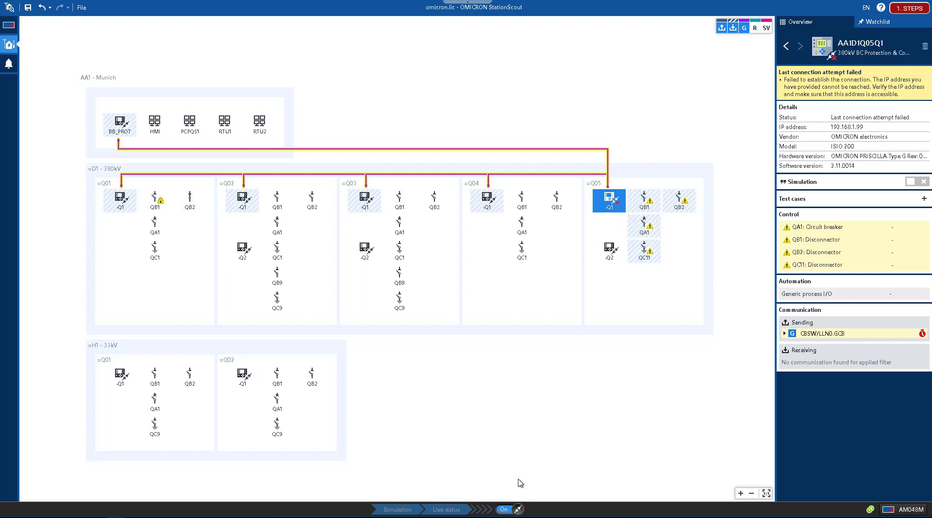
- Turn off live status, enable simulation of IED AA1D1Q05Q1, and turn simulation and live status back on
click(507, 510)
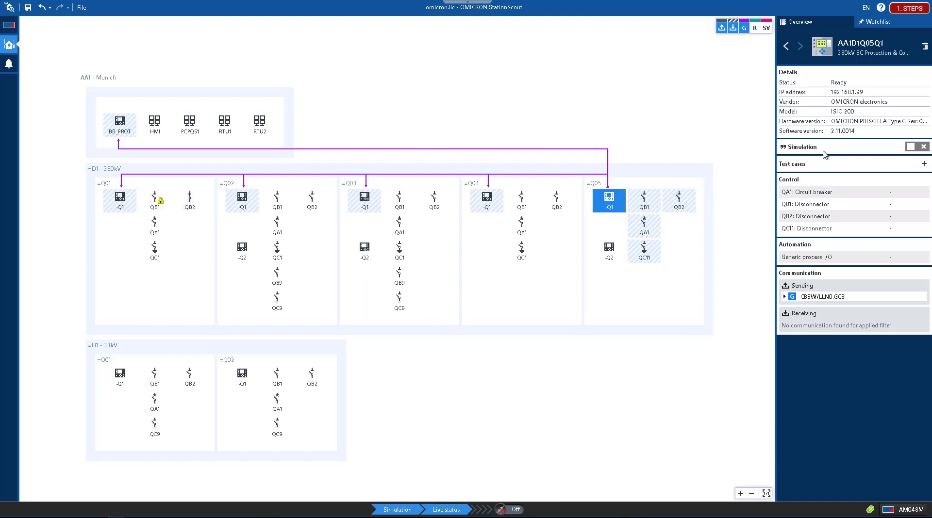
click(911, 147)
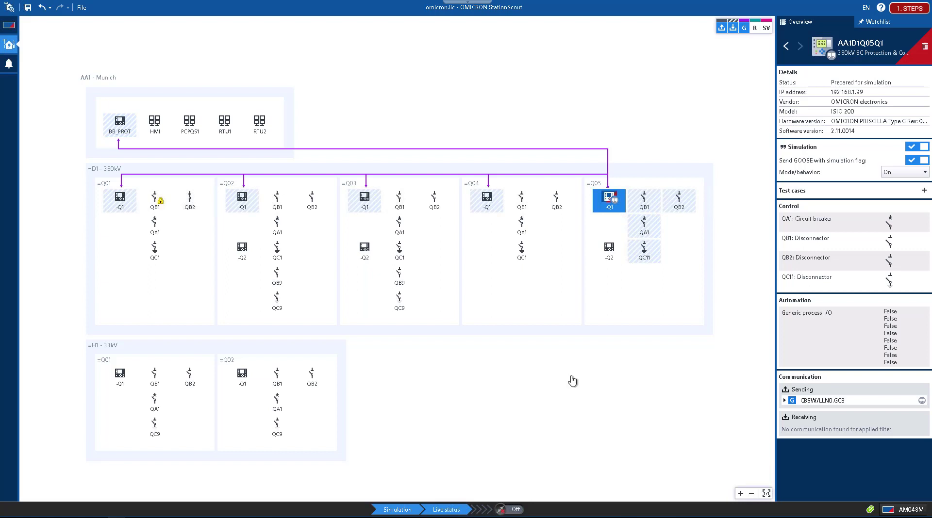
click(500, 510)
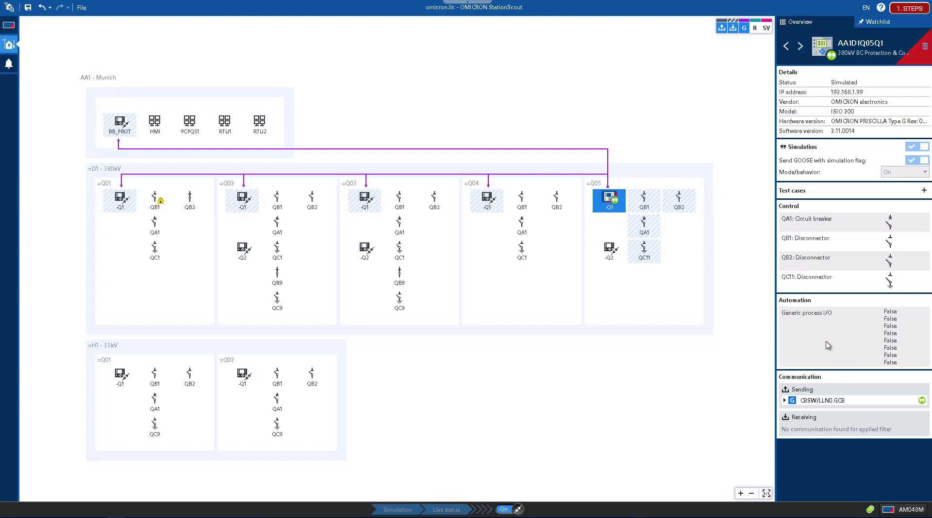
- Rename the Binary output 1 signal in the generic process I/O of AA1D1Q05Q1 to "SF6 Gas Alarm"
click(808, 318)
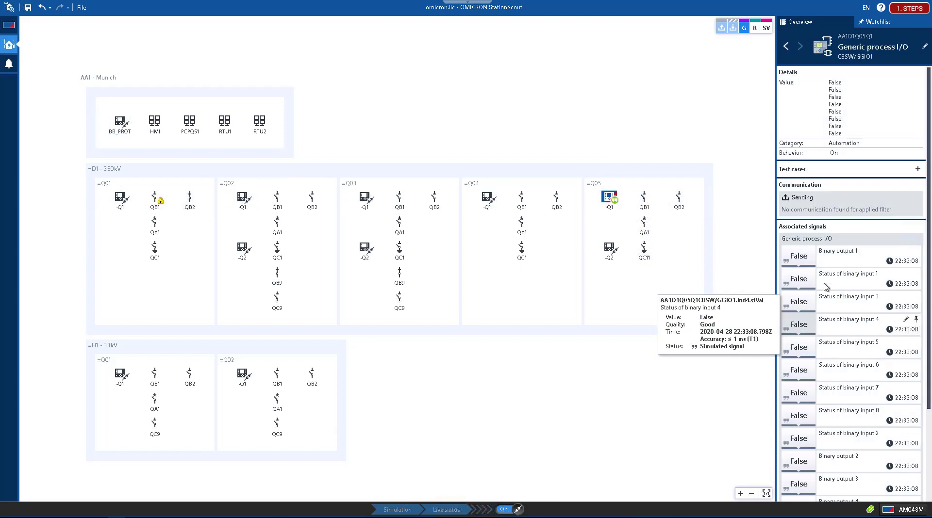
mouse_move(813, 262)
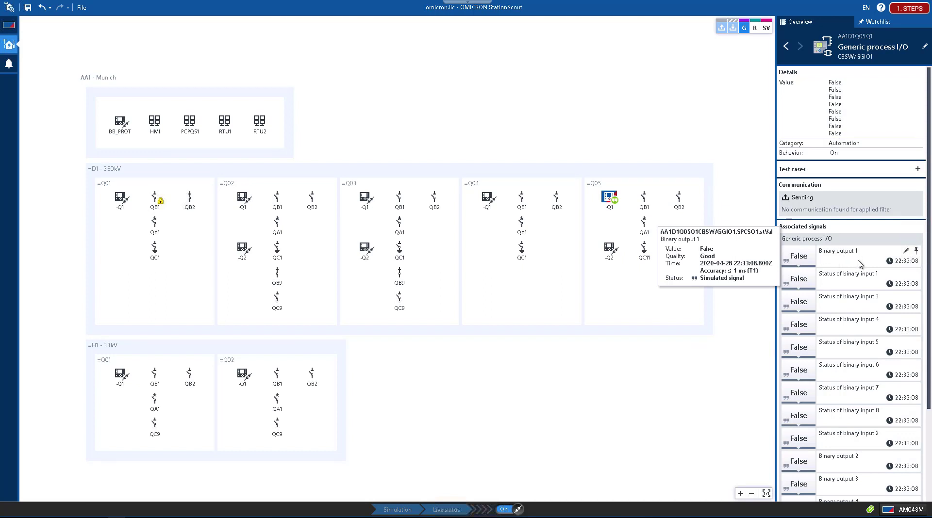
click(905, 253)
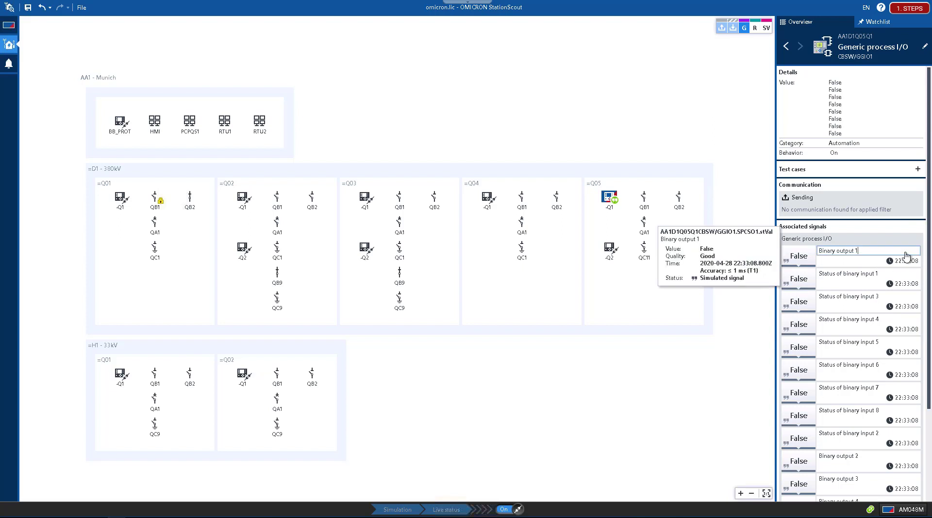
key(BackSpace)
key(BackSpace)
key(BackSpace)
key(BackSpace)
key(BackSpace)
key(BackSpace)
key(BackSpace)
key(BackSpace)
key(BackSpace)
key(BackSpace)
key(BackSpace)
key(BackSpace)
key(BackSpace)
text(SF6 Gas Alarm)
key(Return)
- Simulate the SF6 Gas Alarm signal as True, set it back to False, and return to the IED overview
click(798, 256)
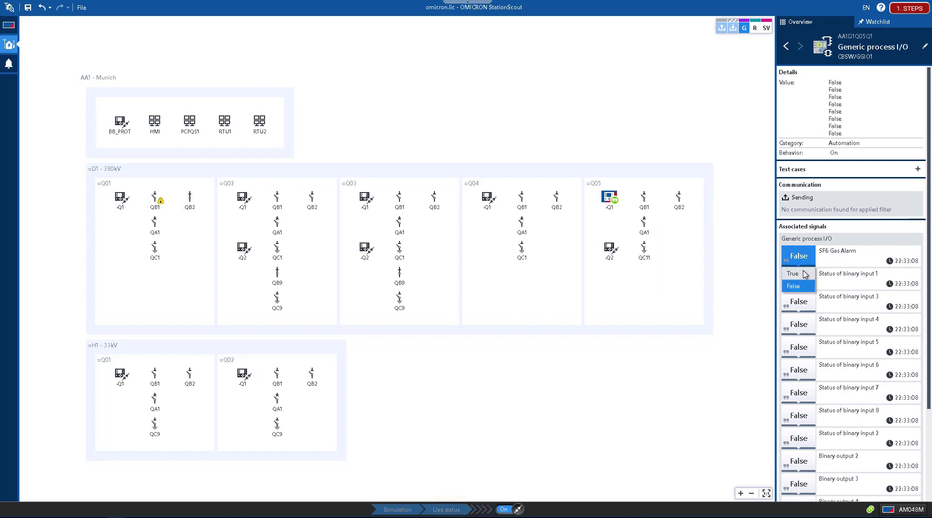
click(803, 275)
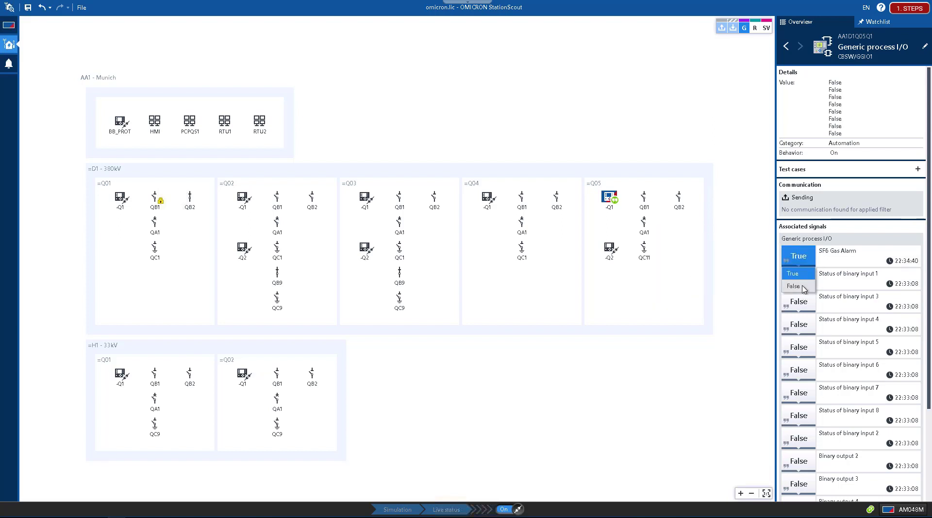
click(802, 287)
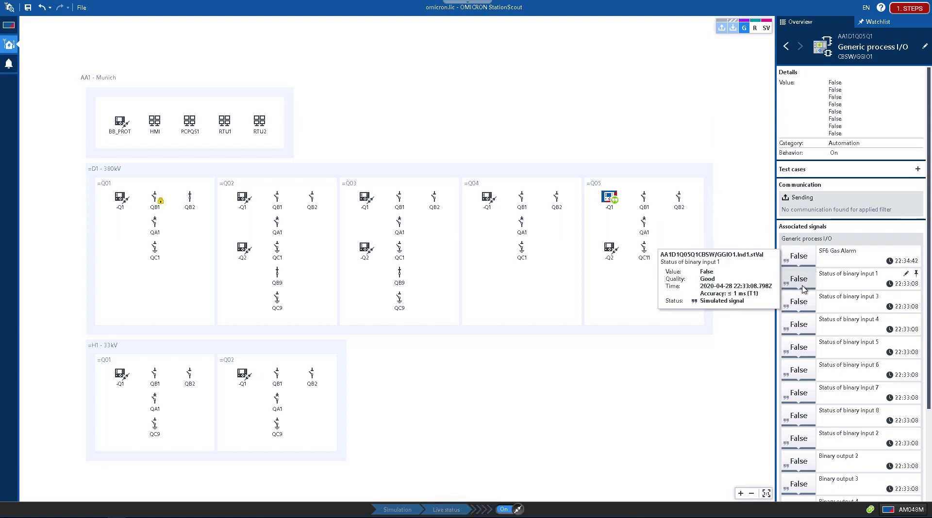
scroll(803, 289, down, 3)
scroll(803, 289, up, 3)
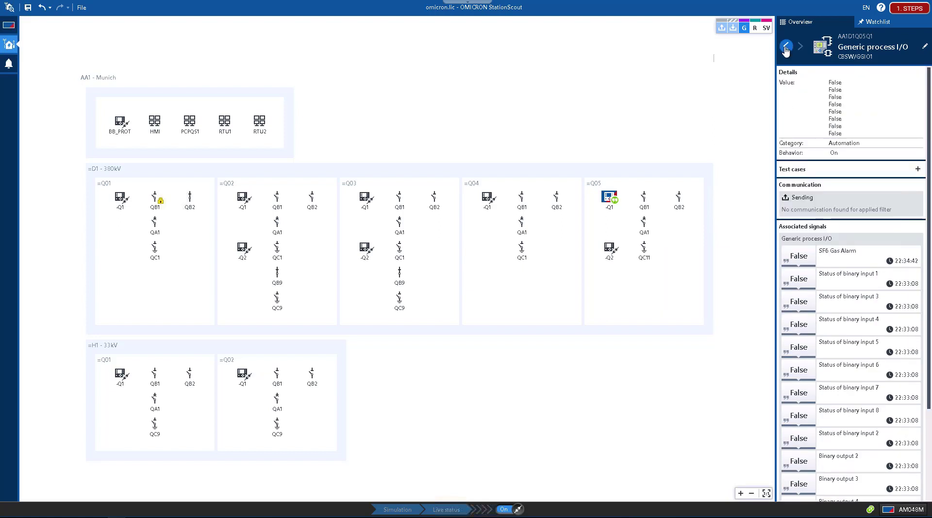
click(786, 48)
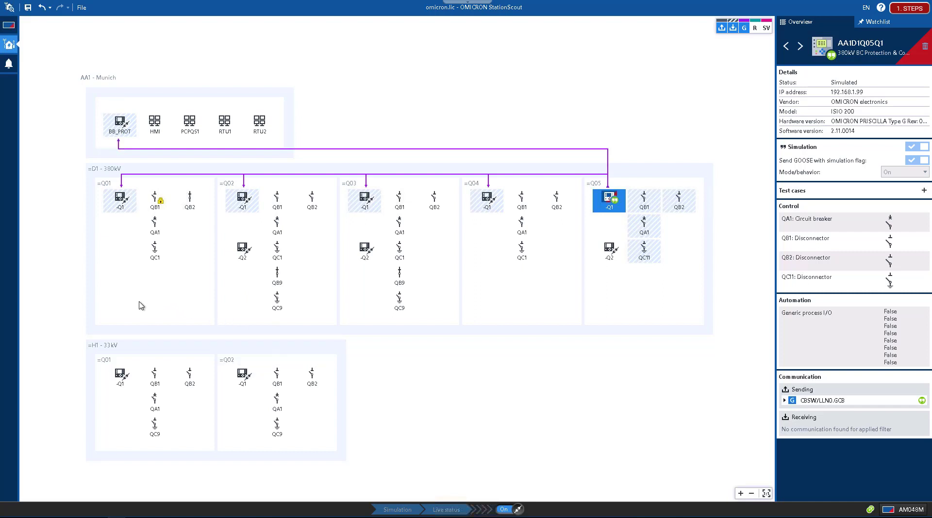
- Examine IED AA1D1Q01Q1 and the interlocking signals of disconnectors QB1 and QB2 in 380 kV bay Q01
click(122, 208)
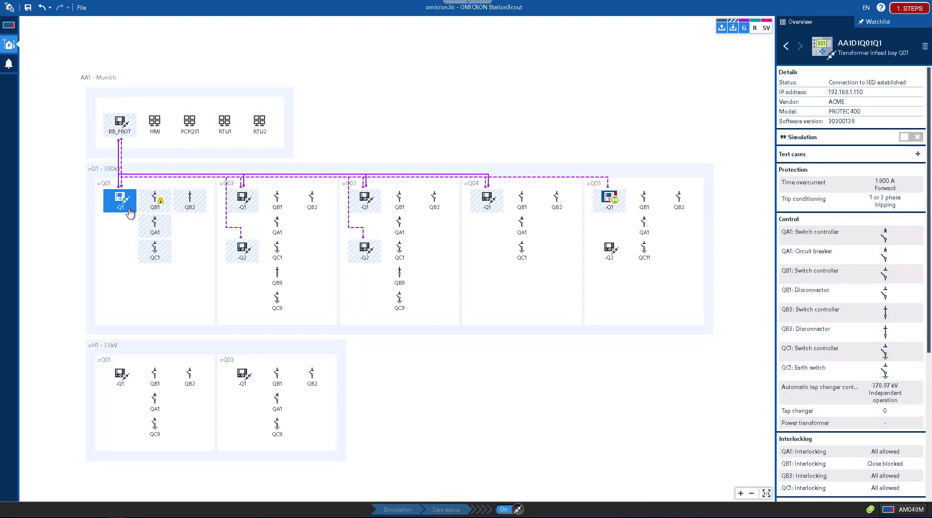
click(164, 213)
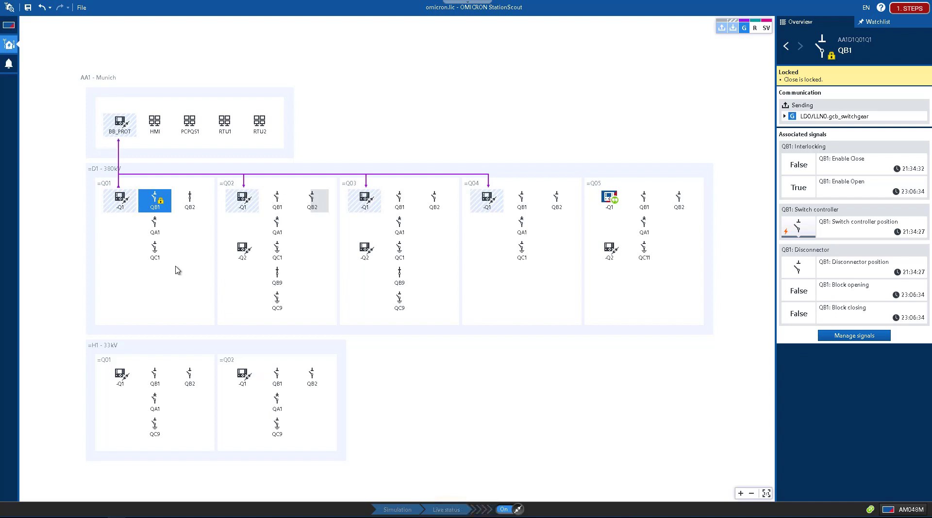
click(190, 199)
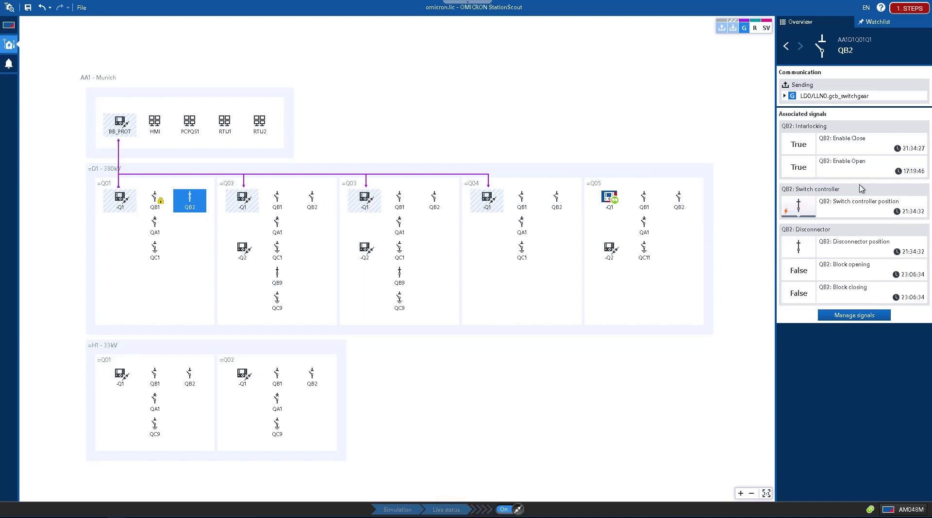
mouse_move(855, 173)
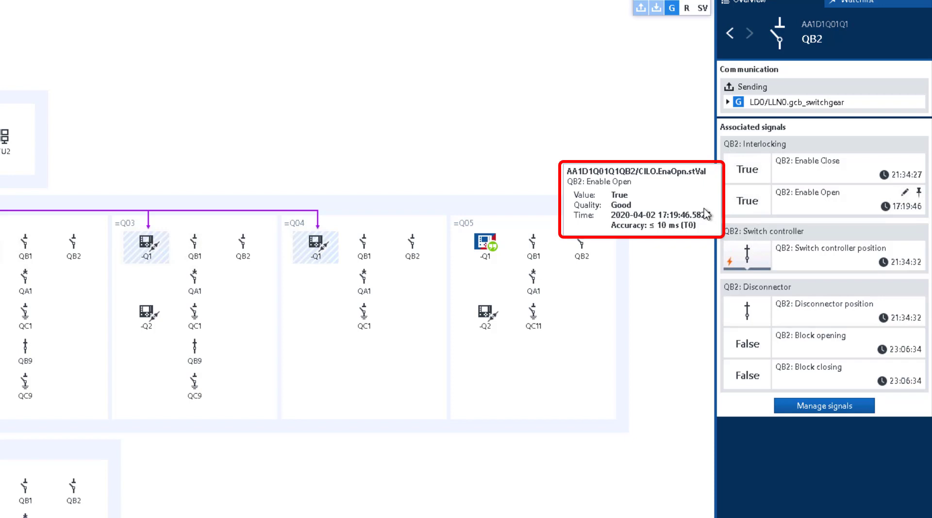
- Execute the OPEN command on the QB2 switch controller in 380 kV bay Q01 and check its position signal
mouse_move(756, 259)
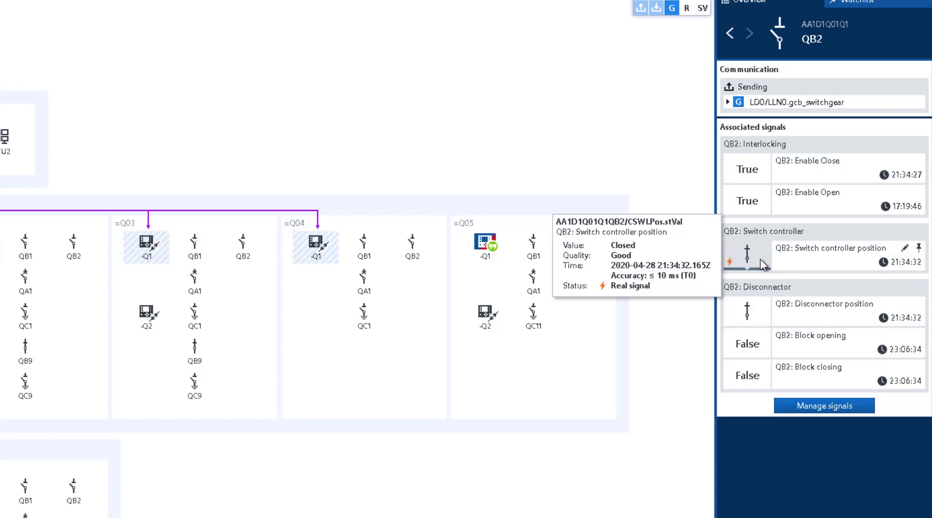
click(760, 258)
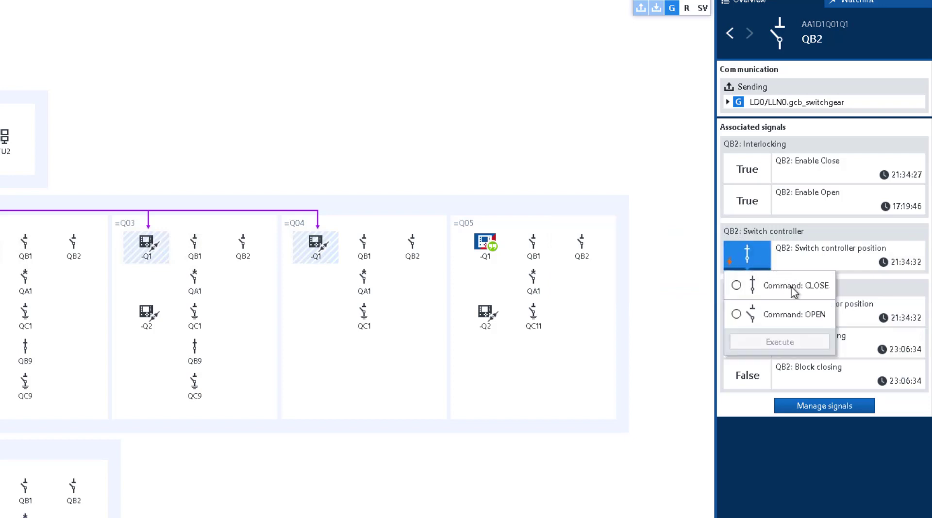
click(790, 316)
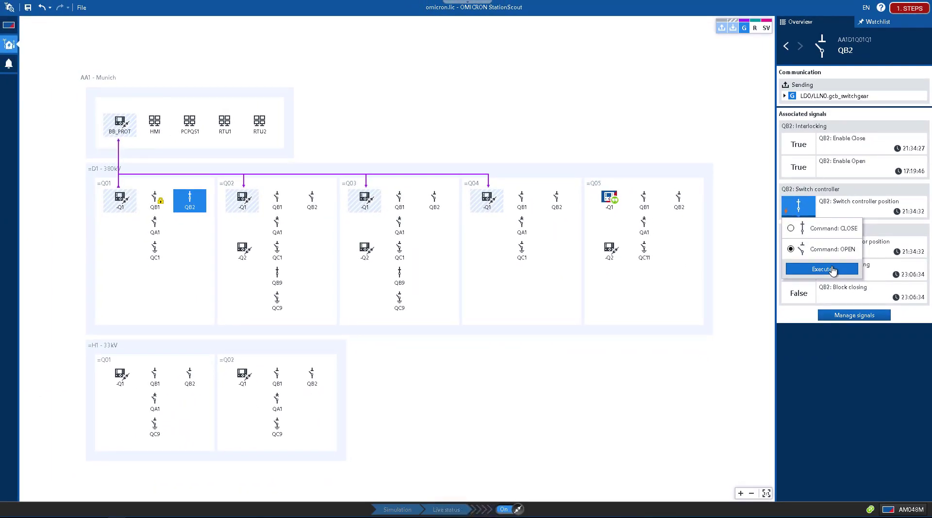
click(832, 270)
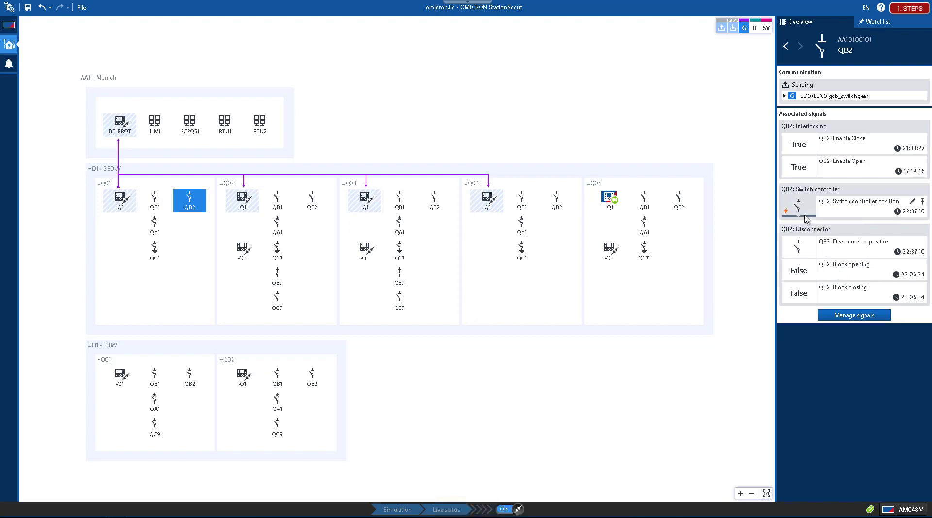
mouse_move(805, 219)
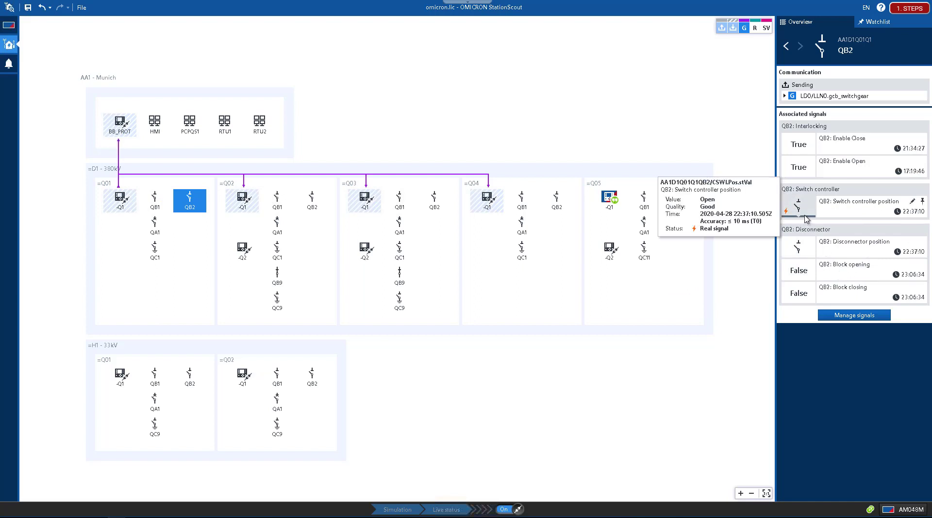
- Add the interlocking and switch controller signals of disconnectors QB1 and QB2 in 380 kV bay Q01 to the watchlist
click(161, 208)
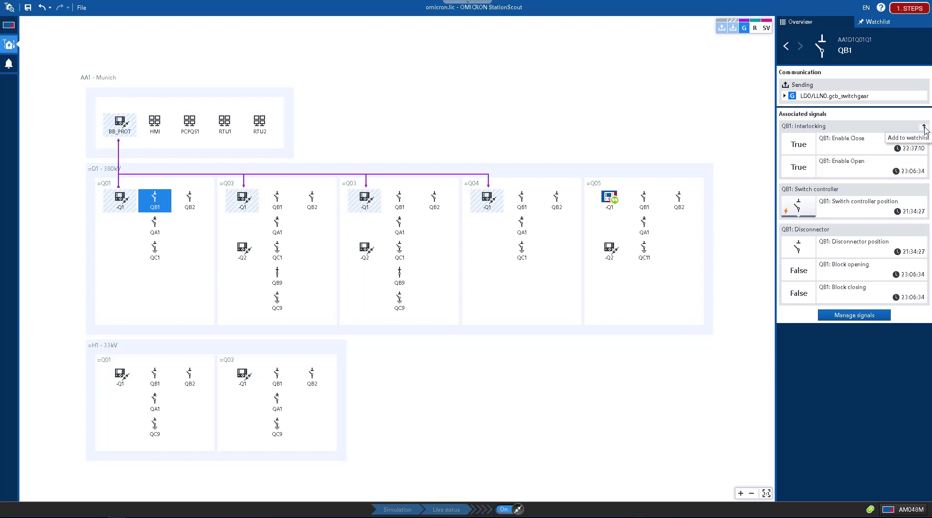
click(924, 127)
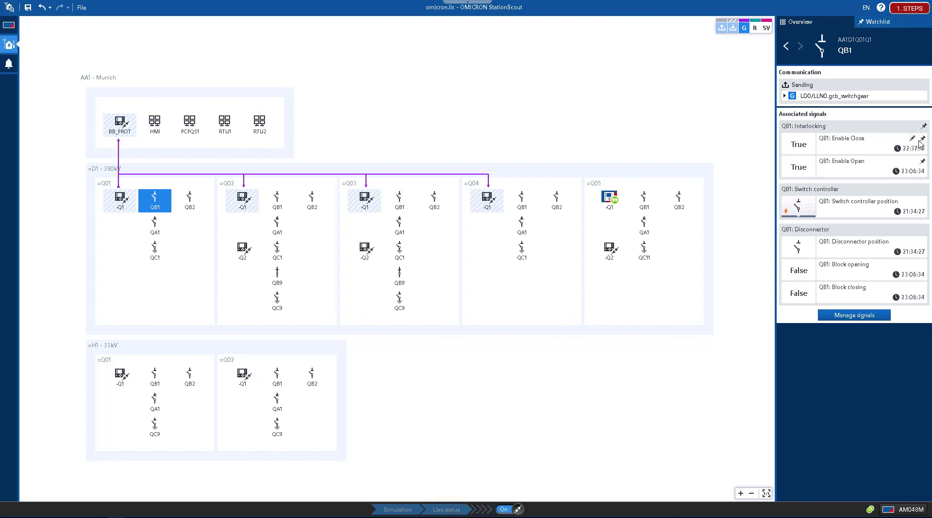
click(924, 190)
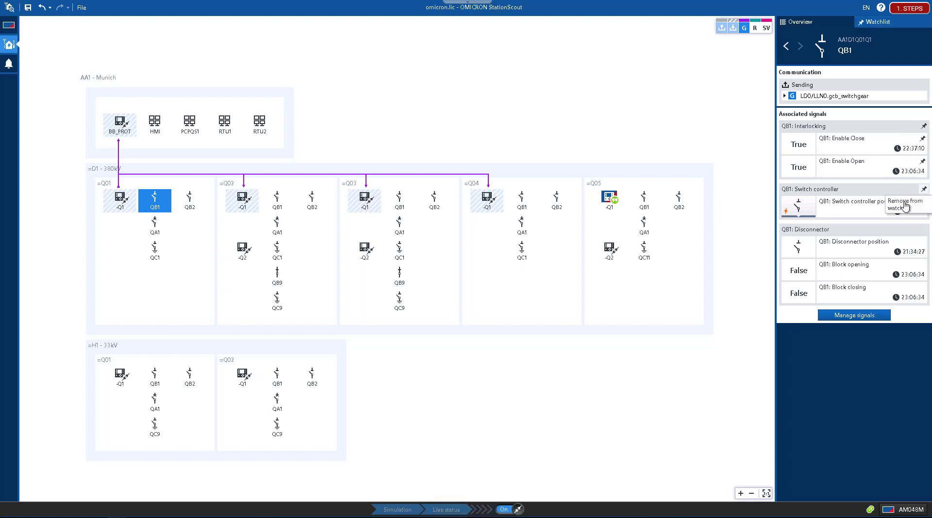
click(195, 202)
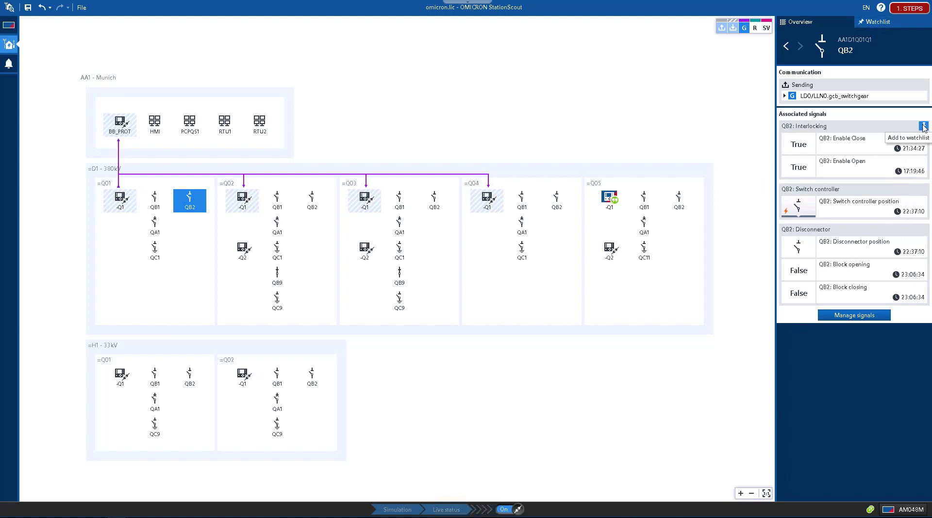
click(923, 125)
click(923, 190)
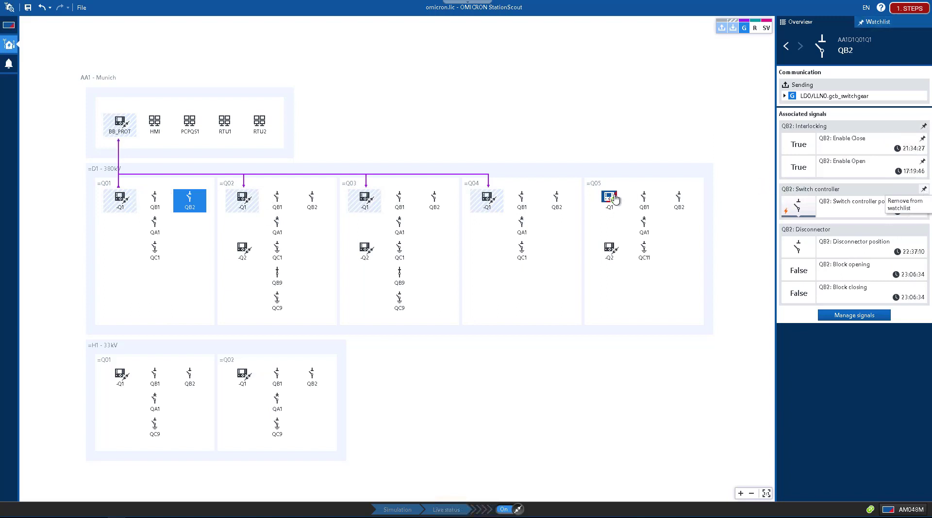
- Execute the CLOSE command on the QB1 switch controller from the watchlist and check the QB1 position and QB2 interlocking signals
click(877, 22)
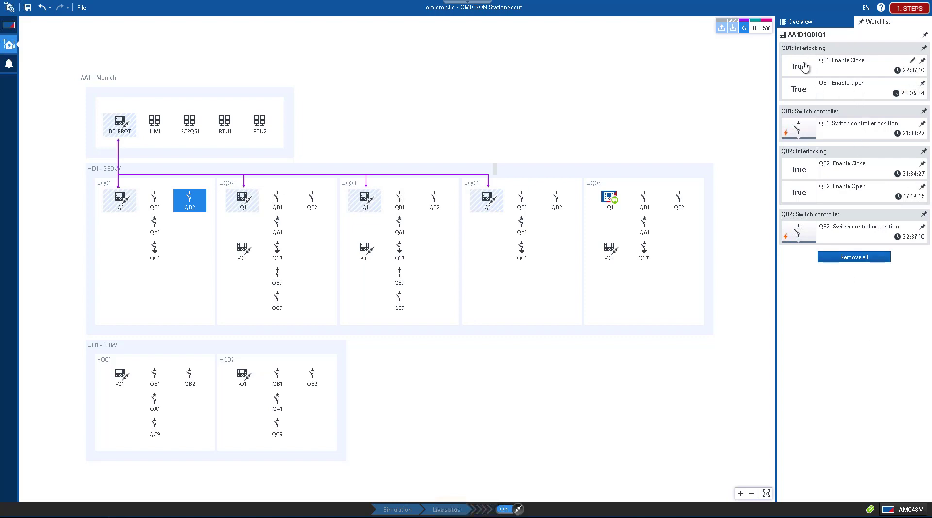
click(811, 137)
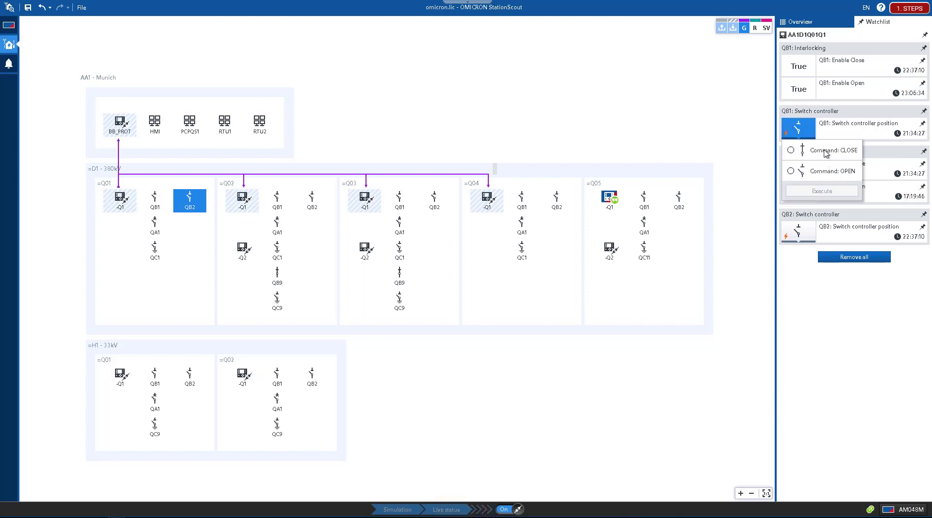
click(828, 192)
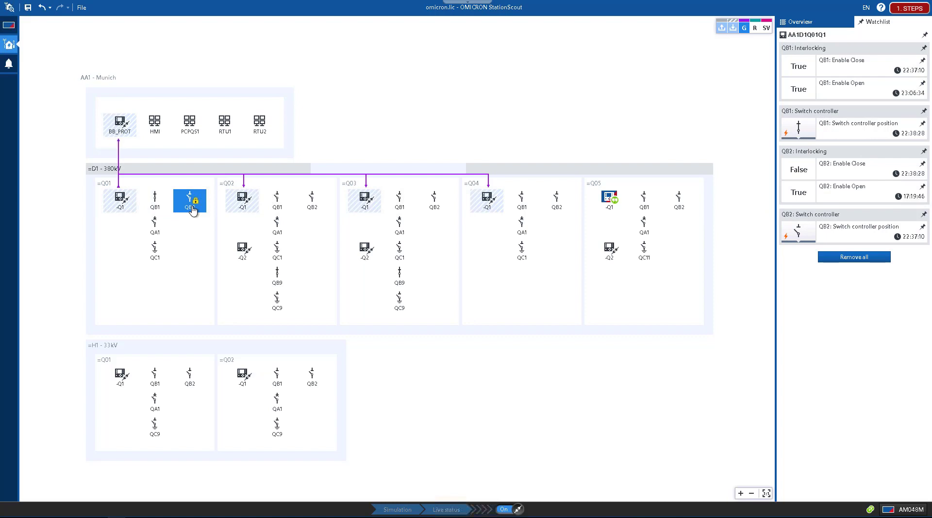
mouse_move(841, 138)
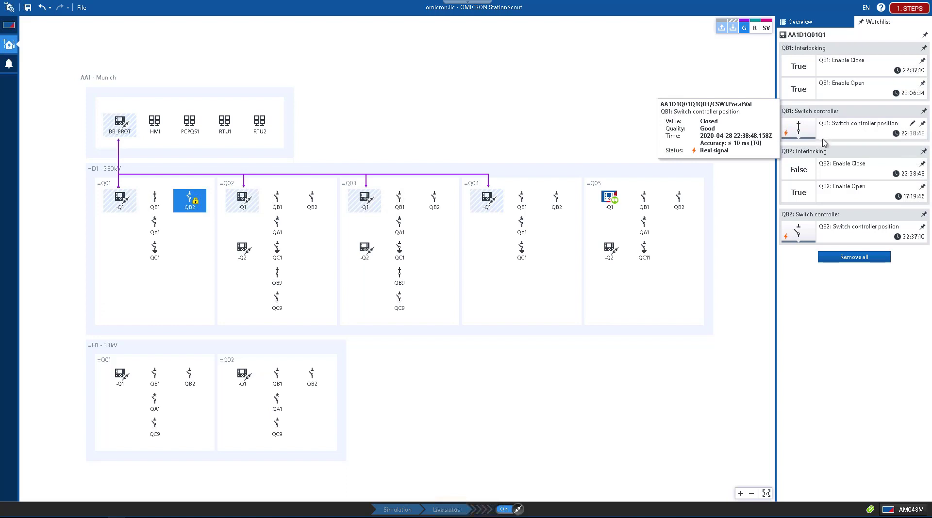
mouse_move(841, 175)
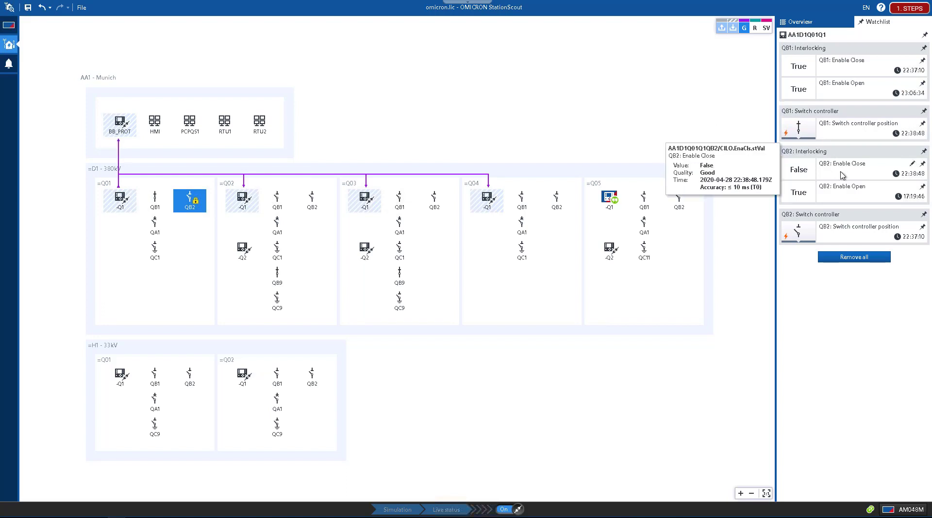
- Try to execute the CLOSE command on the QB2 switch controller from the watchlist to test the interlocking
click(806, 233)
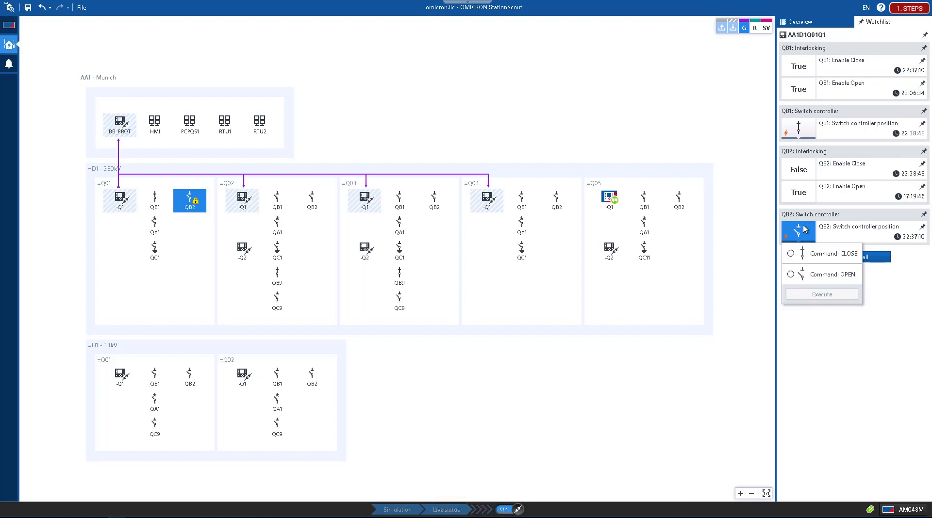
click(825, 258)
click(839, 295)
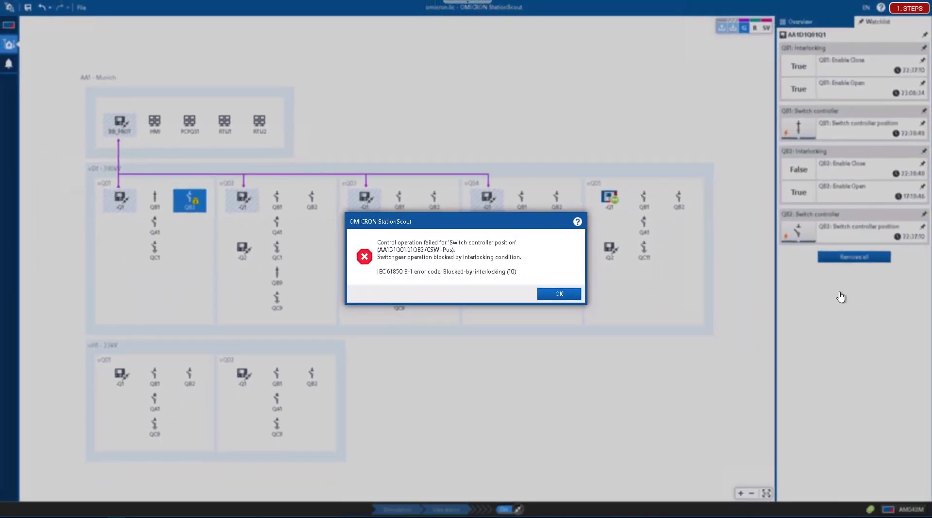
click(558, 294)
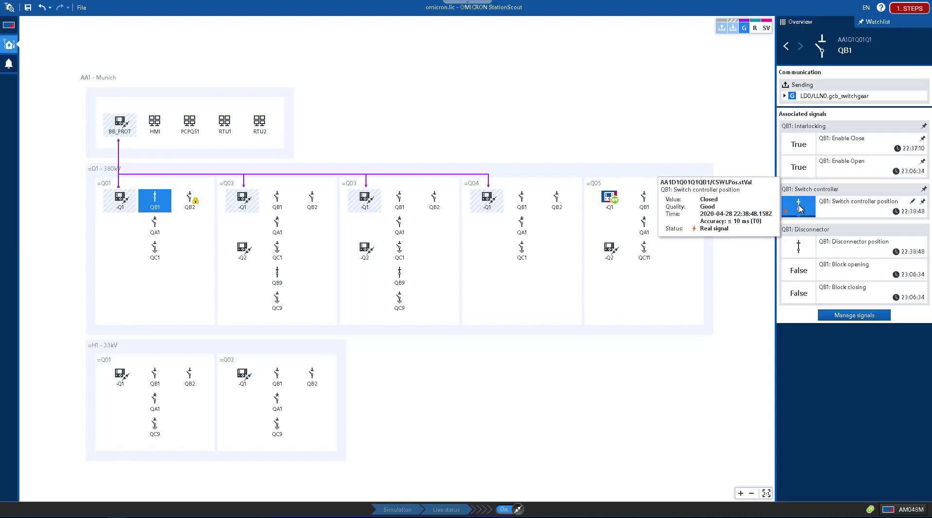
- Execute the OPEN command on the QB1 switch controller in 380 kV bay Q01
click(798, 206)
click(833, 247)
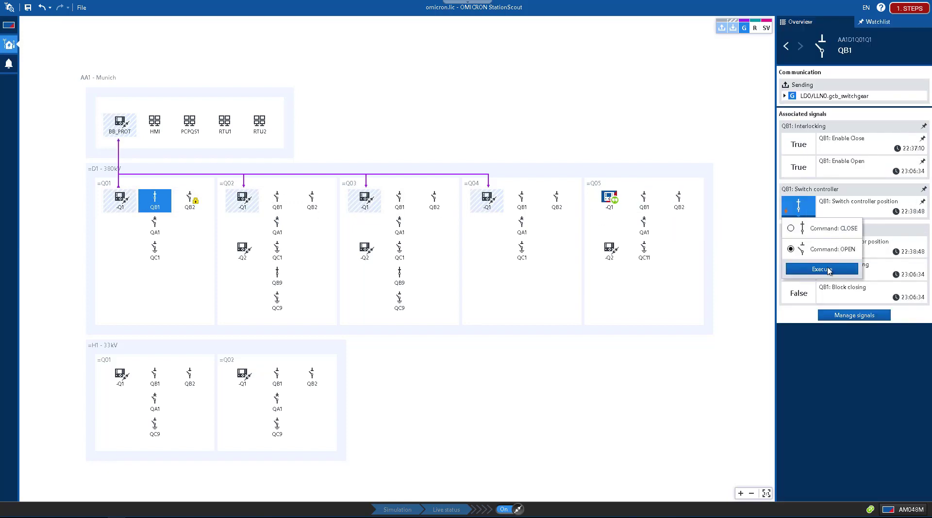
click(825, 269)
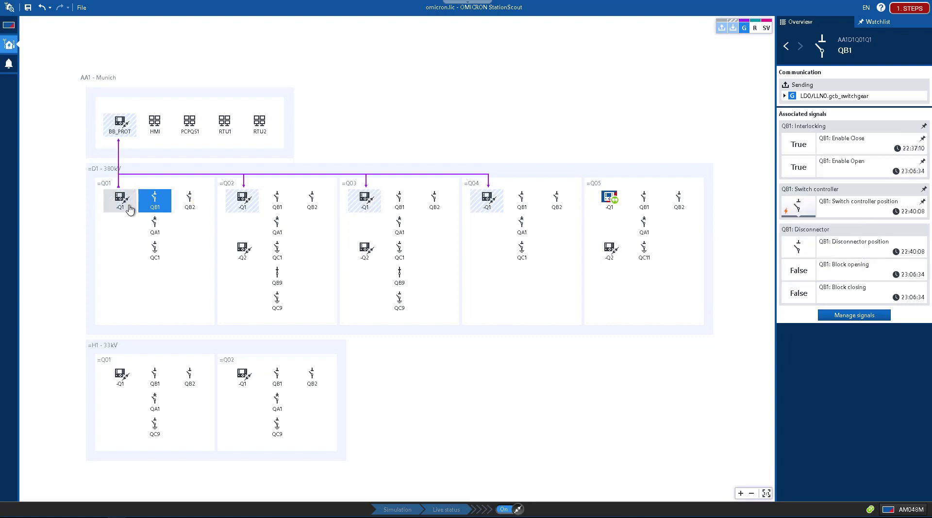
- Create a test case for IED AA1D1Q01Q1 and add the QB1 and QB2 interlocking signals to its assessment
click(128, 209)
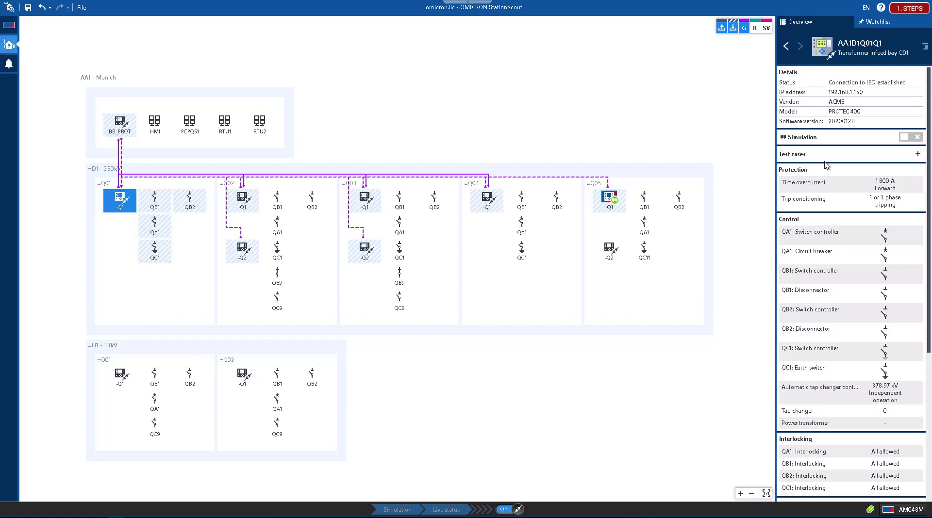
click(918, 154)
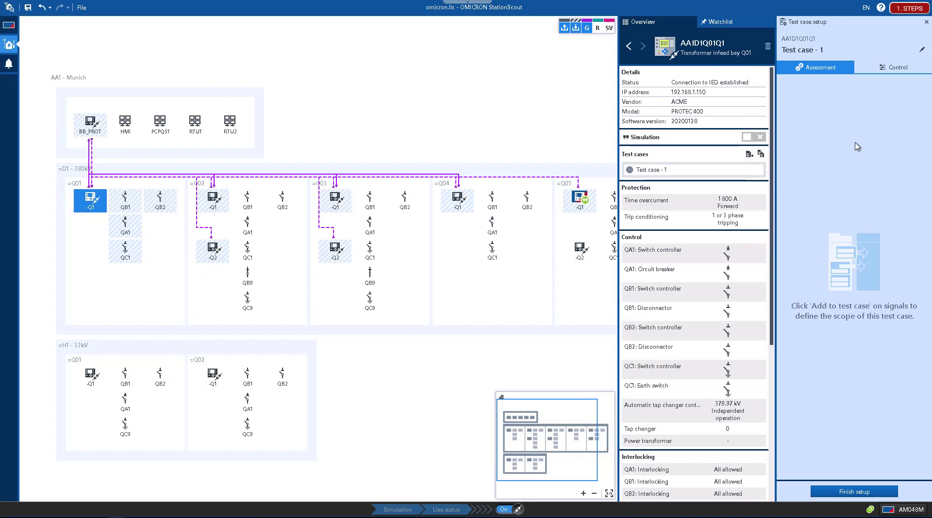
click(126, 200)
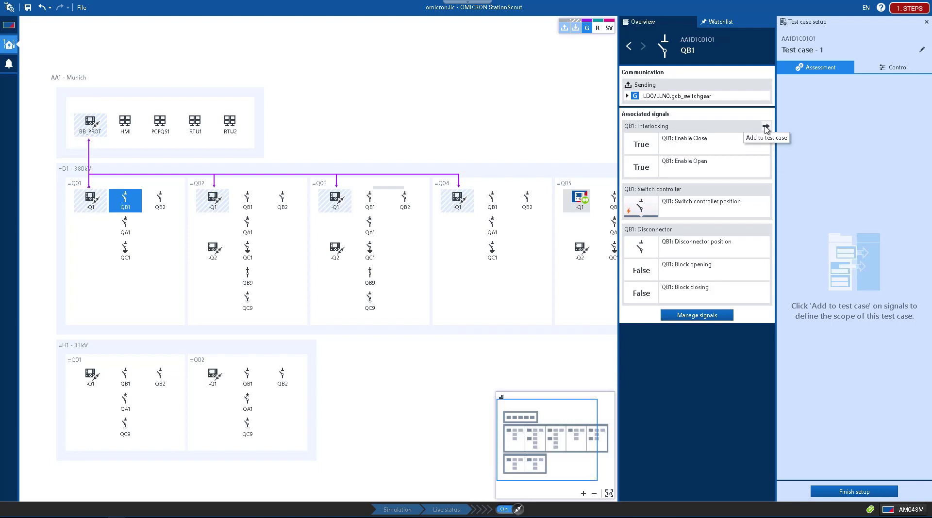
click(765, 127)
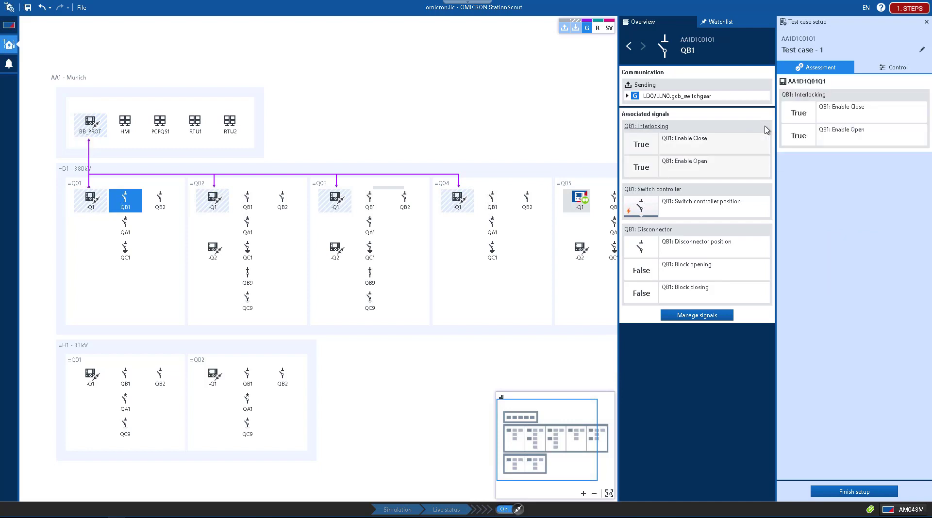
click(161, 200)
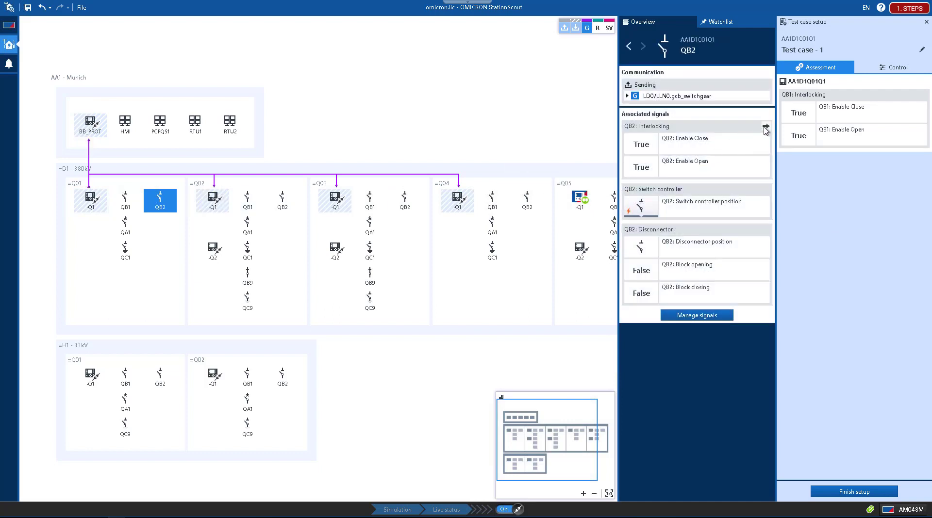
click(766, 128)
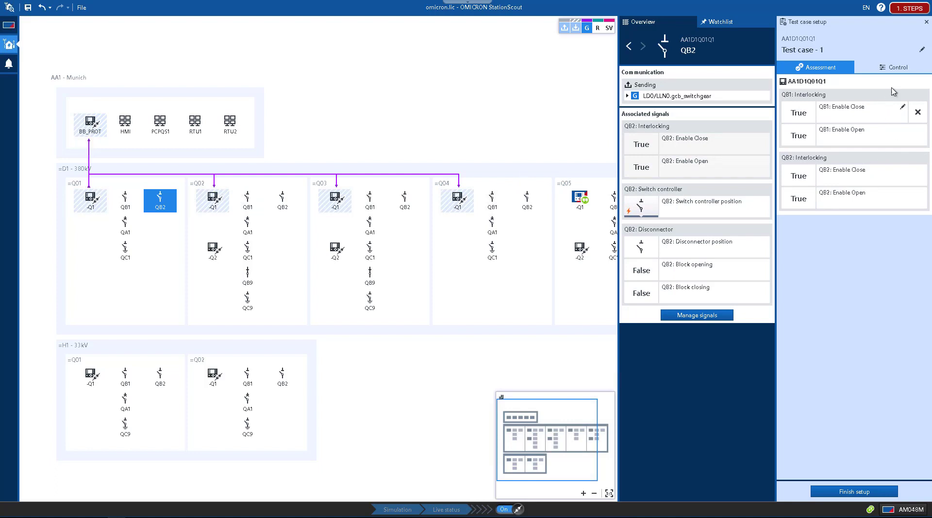
- Add the QB2 and QB1 switch controller position signals to the control section of the test case
click(895, 69)
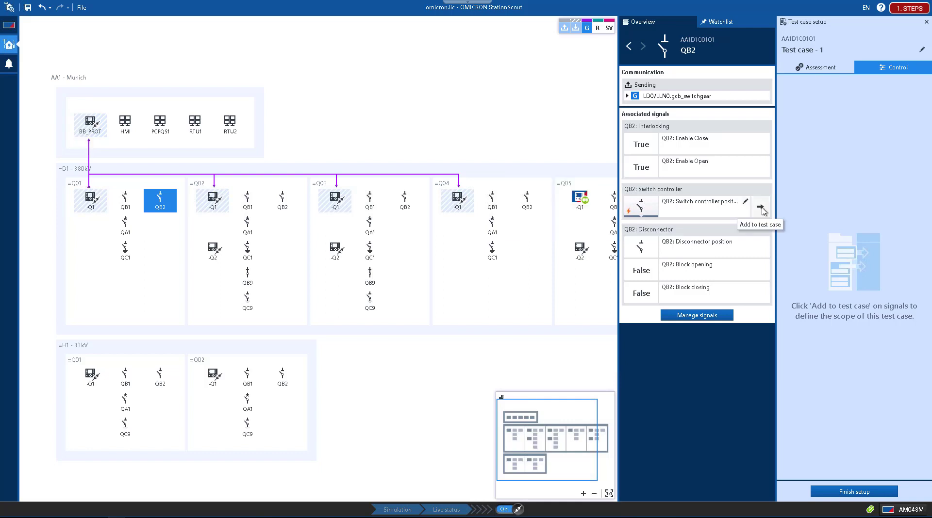
click(760, 208)
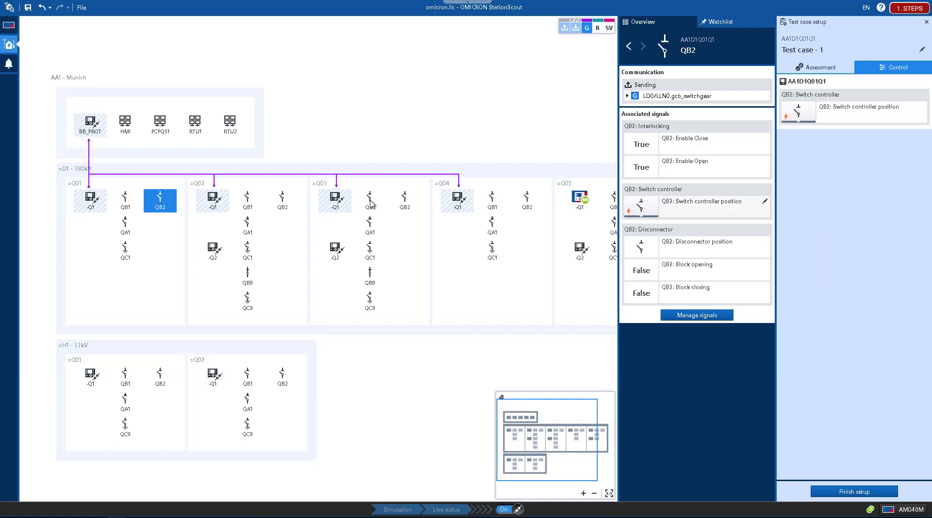
click(120, 207)
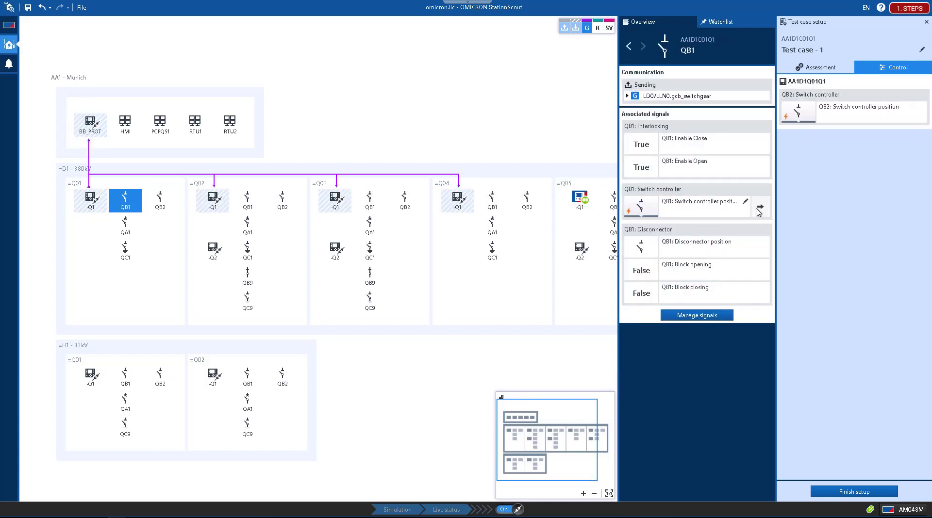
click(763, 211)
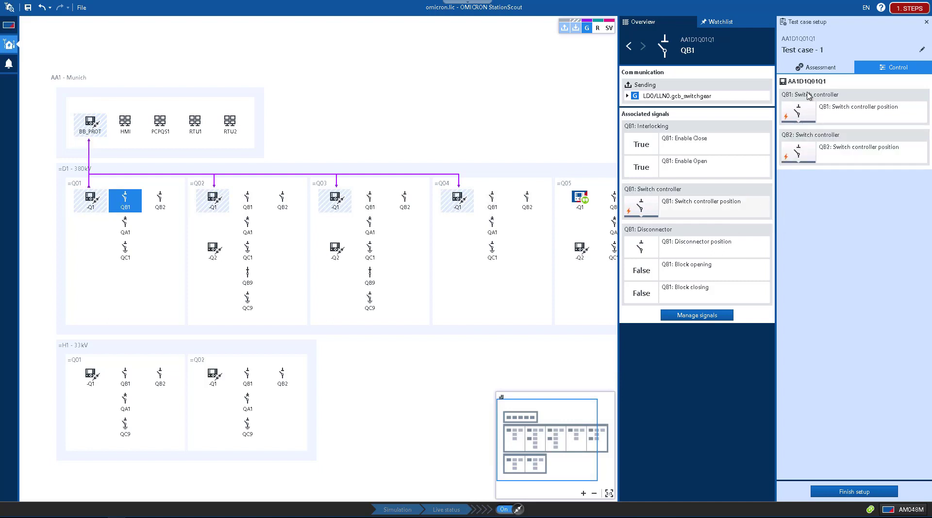
- Rename the test case to "Test case - ITL" and finish its setup
click(921, 50)
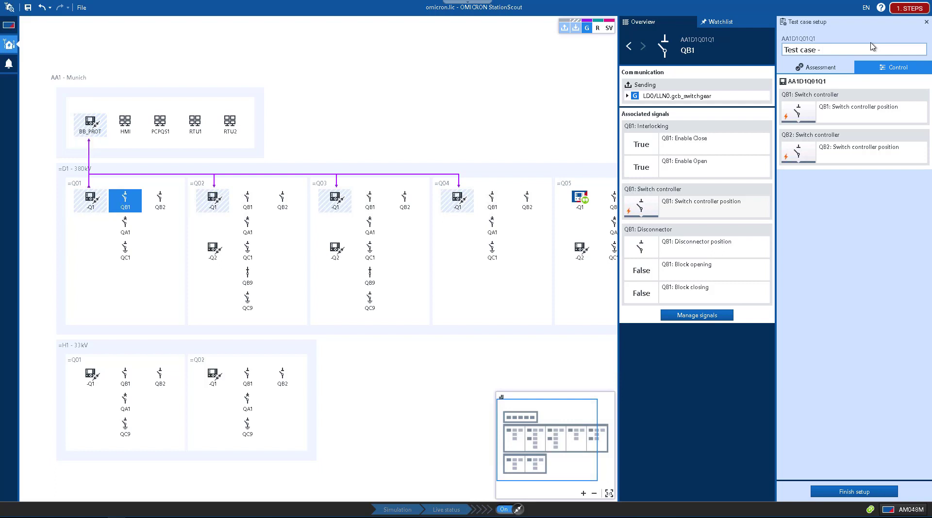
text(ITL)
click(867, 262)
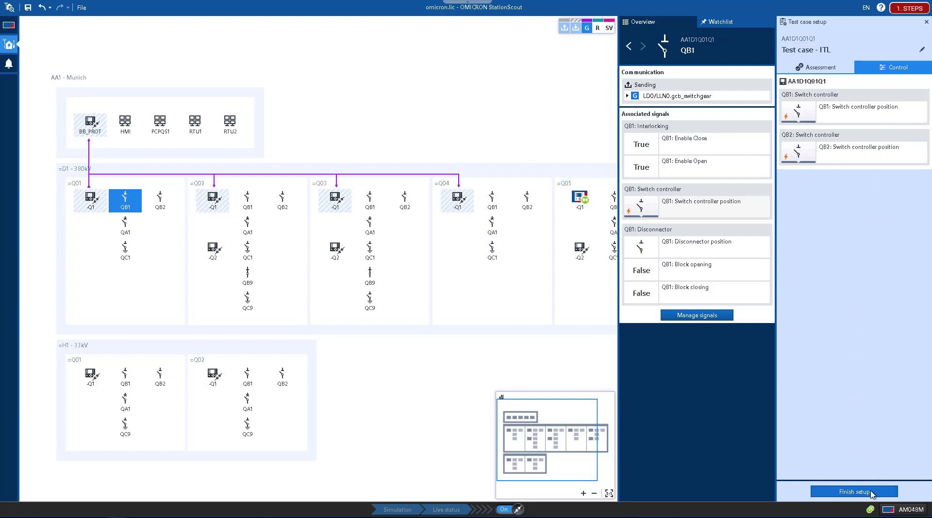
click(874, 492)
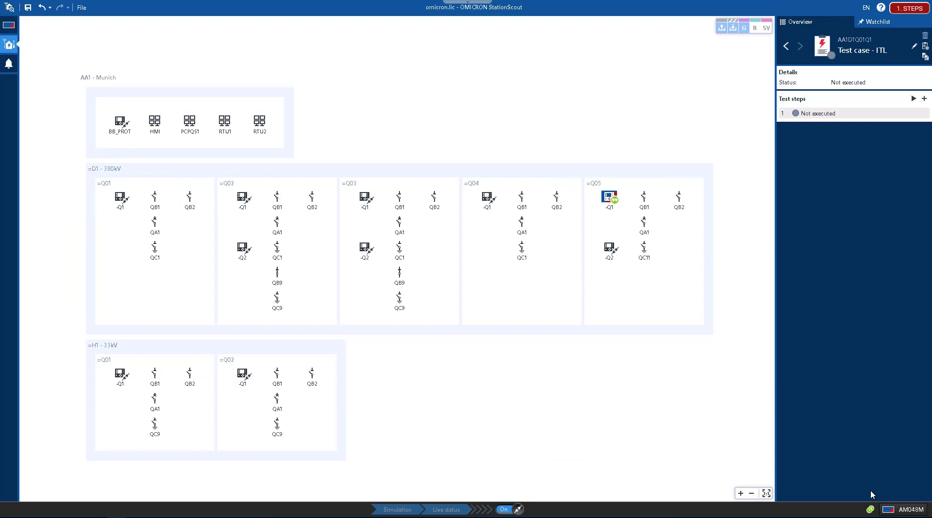
- Start running the test case and describe its first test step as "QB1 ITL"
click(913, 99)
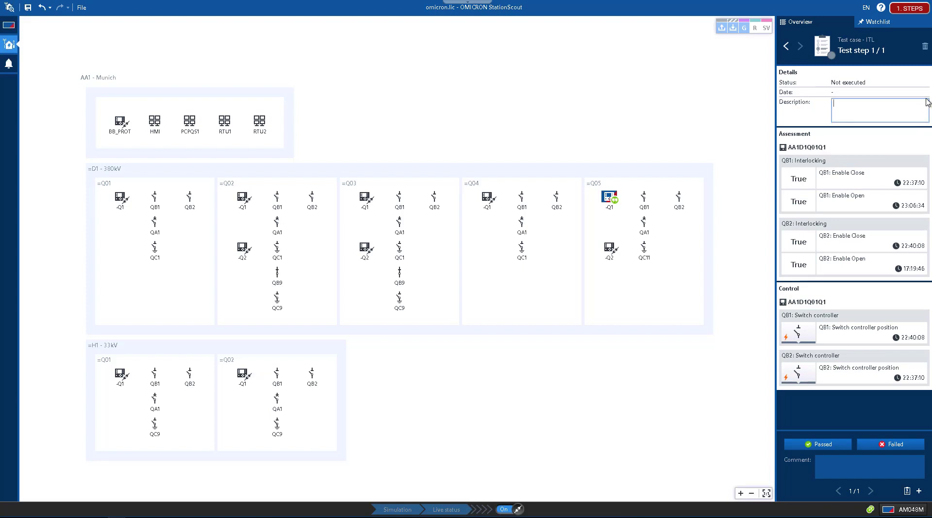
text(QB1 ITL)
mouse_move(816, 208)
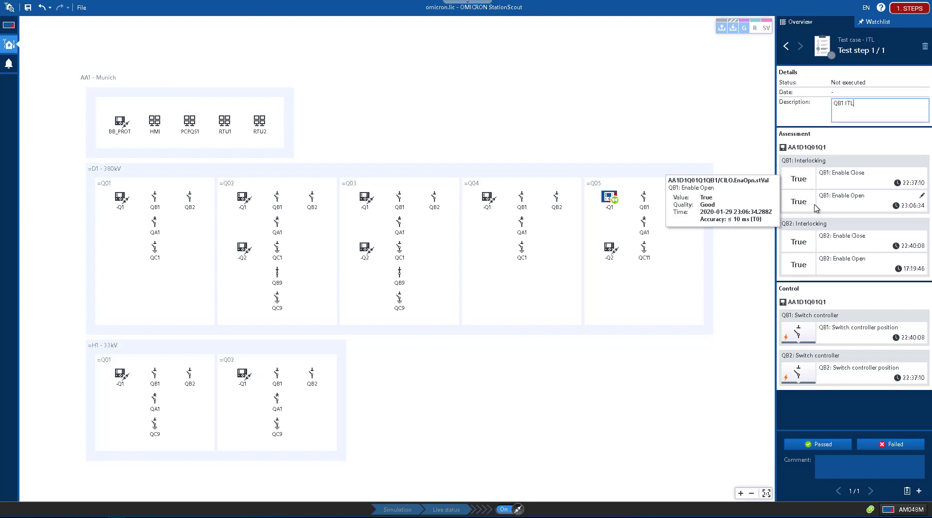
- Execute the CLOSE command on the QB2 switch controller and assess the first test step as passed
click(813, 379)
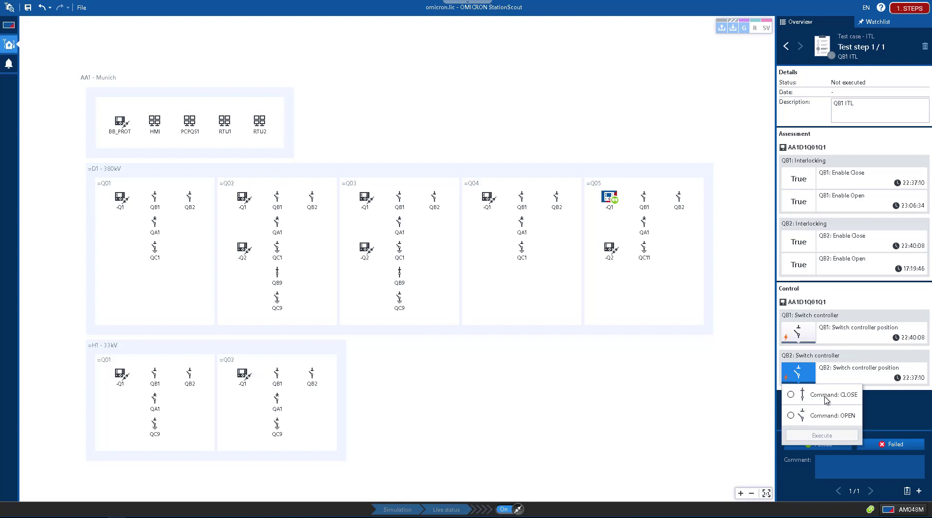
click(825, 398)
click(823, 436)
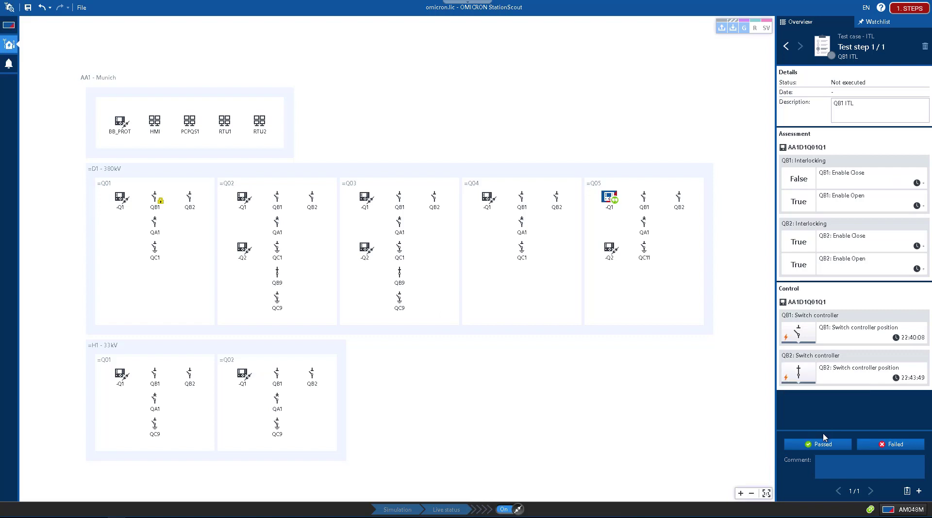
mouse_move(814, 182)
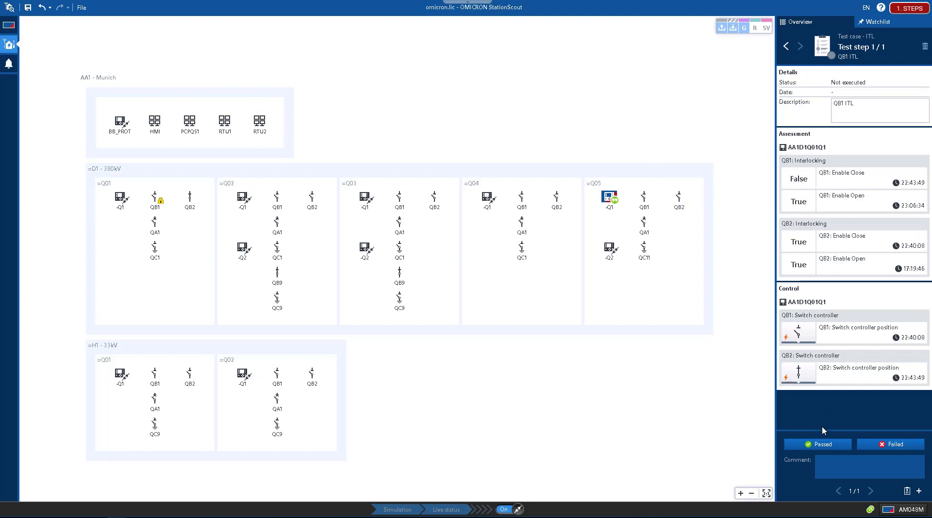
click(824, 445)
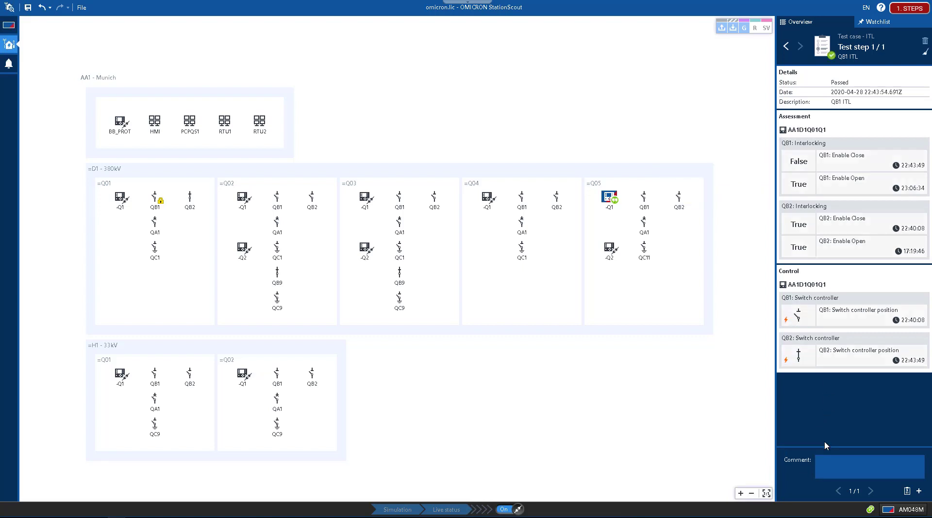
click(876, 470)
- Add a second test step described as "QB2 ITL" and execute the OPEN command on the QB2 switch controller in it
click(918, 492)
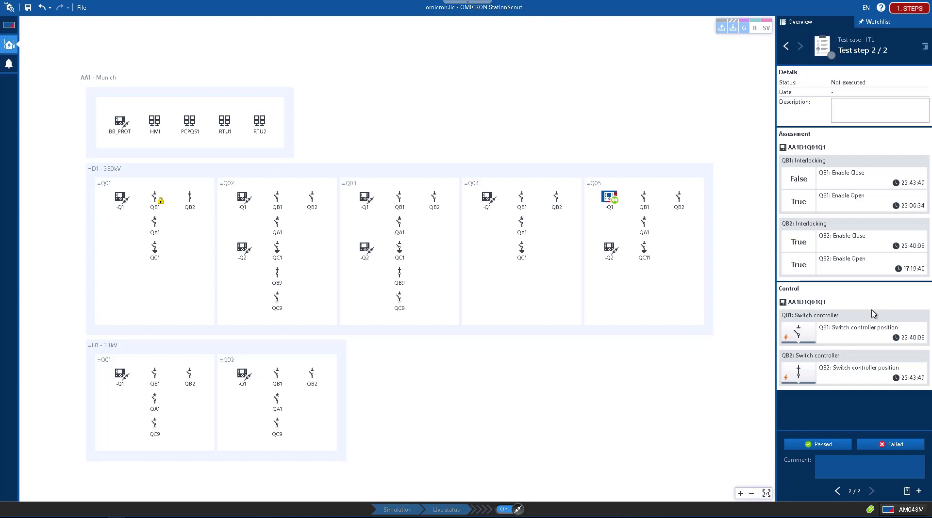
mouse_move(813, 379)
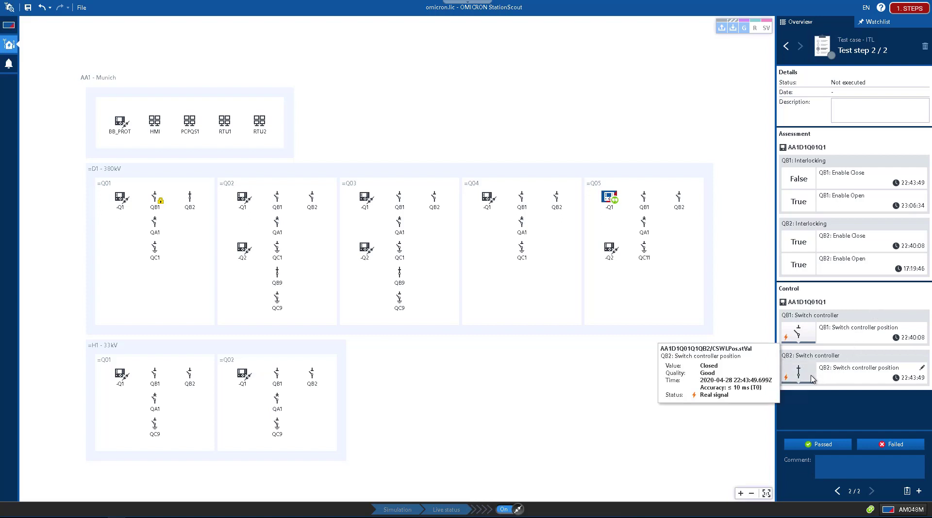
click(812, 380)
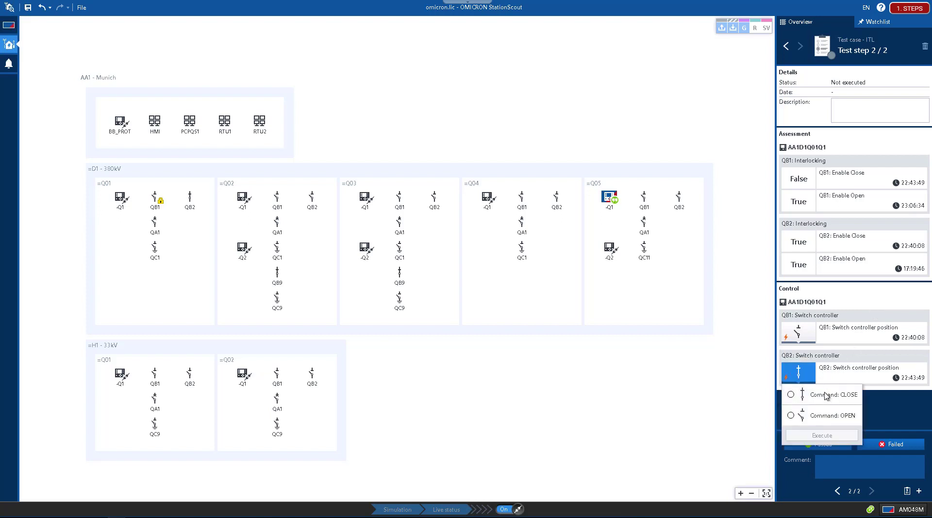
click(829, 418)
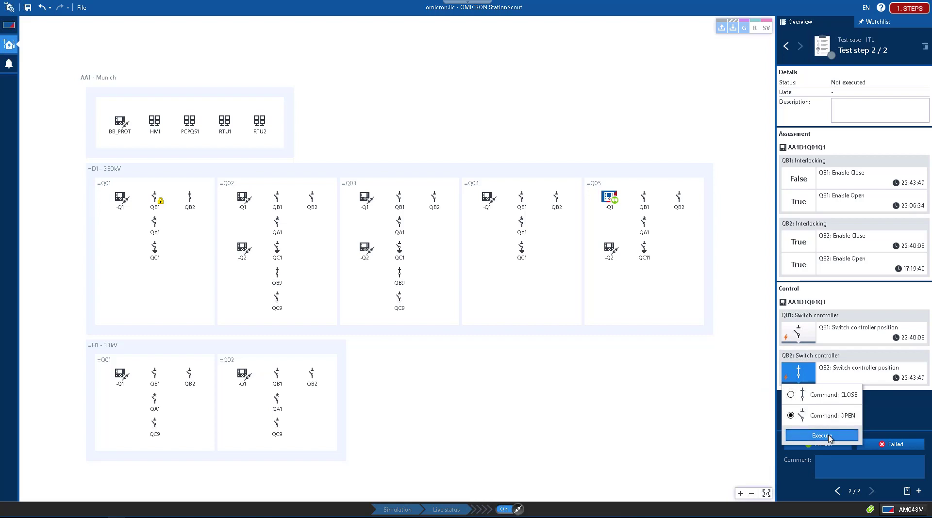
click(828, 436)
click(850, 115)
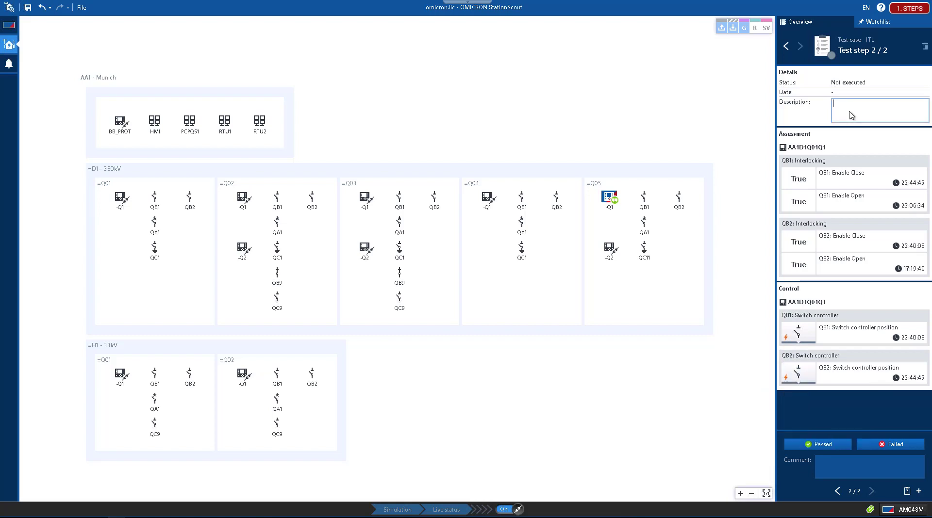
text(QB2 ITL)
- Execute the CLOSE command on the QB1 switch controller and assess the second test step as passed
click(810, 335)
click(834, 359)
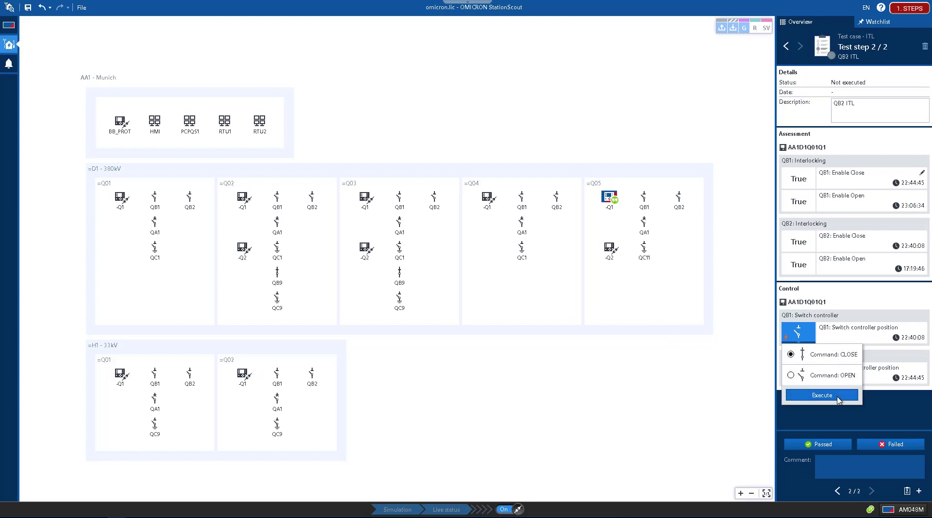
click(822, 395)
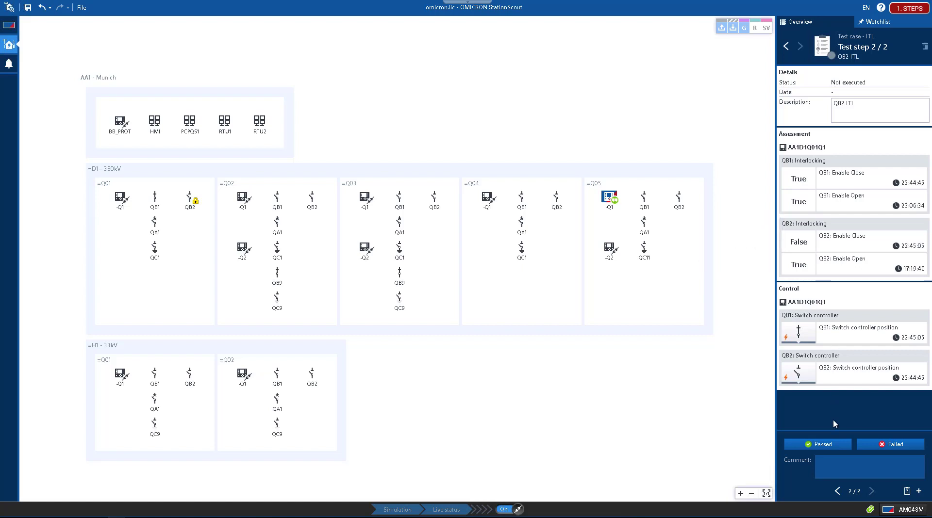
click(831, 445)
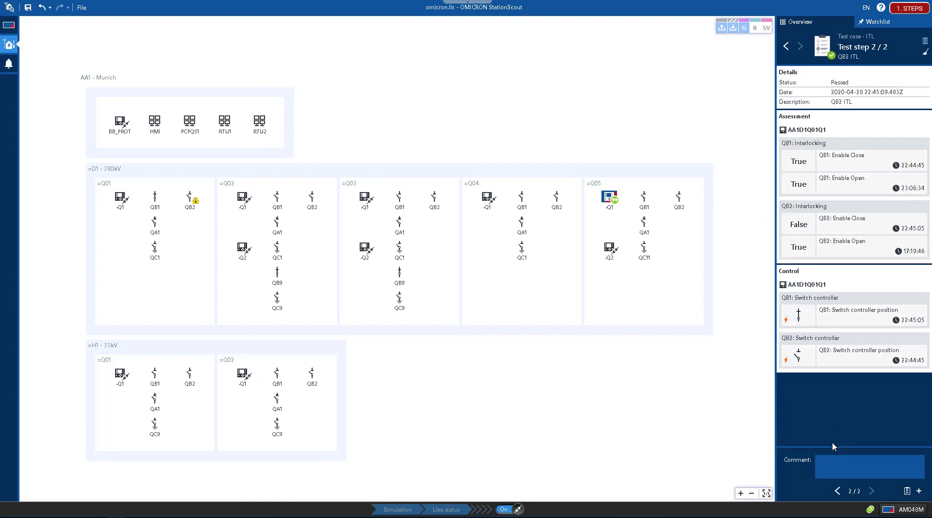
- Add a third test step and try to execute the CLOSE command on the QB2 switch controller against the interlocking
click(919, 492)
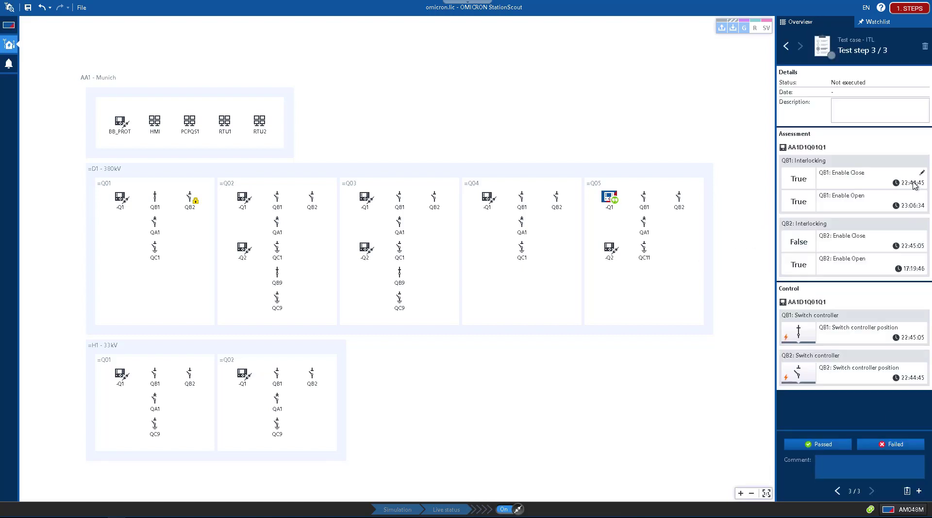
mouse_move(914, 184)
mouse_move(812, 383)
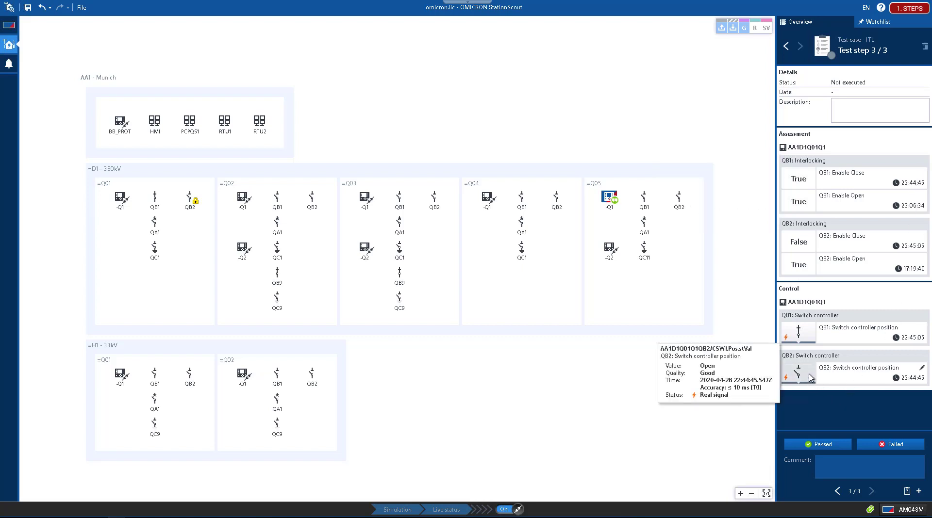
click(810, 378)
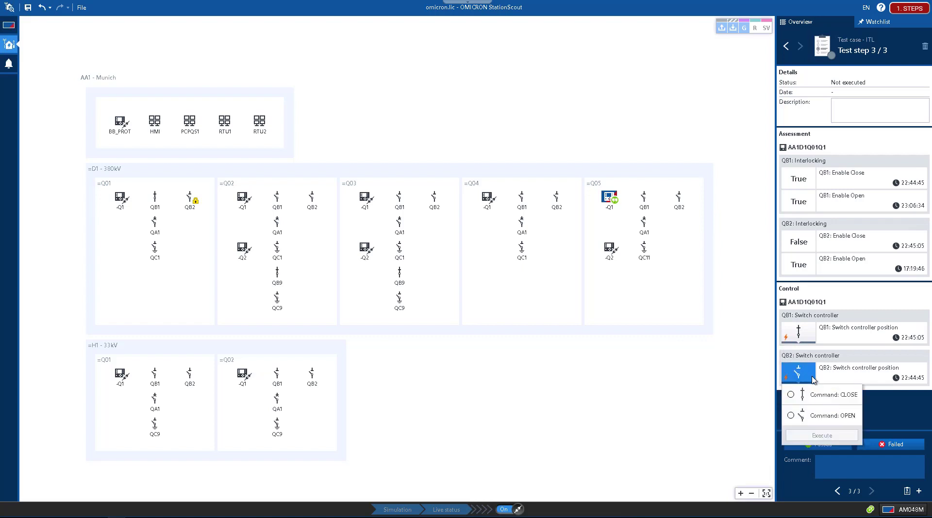
click(834, 396)
click(834, 435)
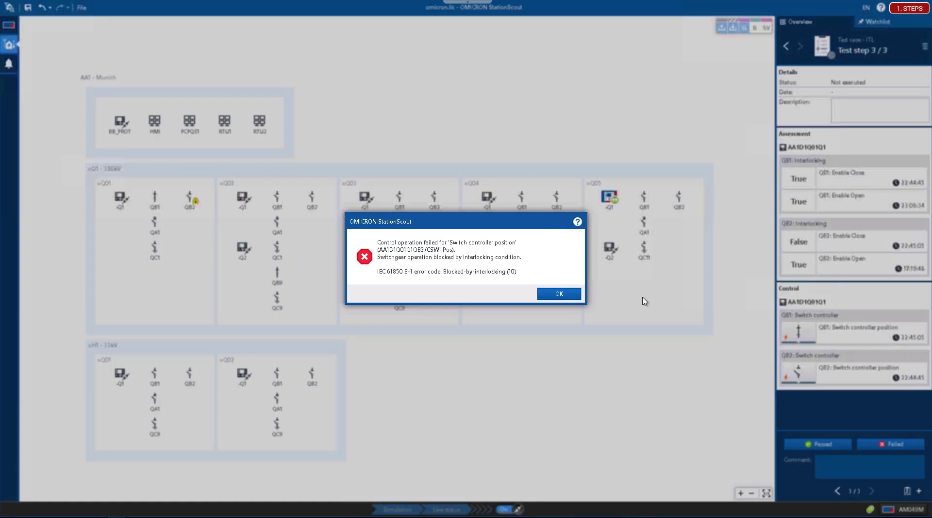
click(559, 294)
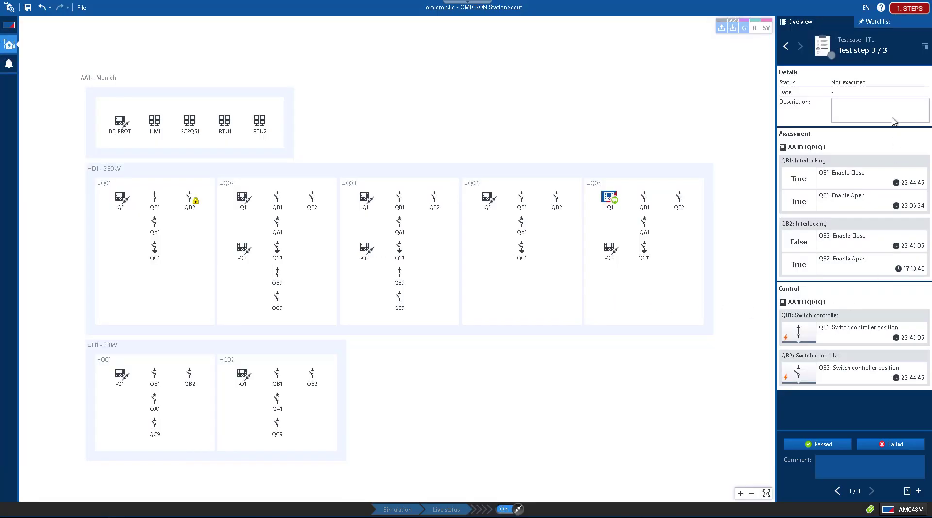
- Describe the third test step as "Clsoing QB2 not allowed when QB1 is closed" and assess it as passed
click(877, 114)
text(Clsoing QB2)
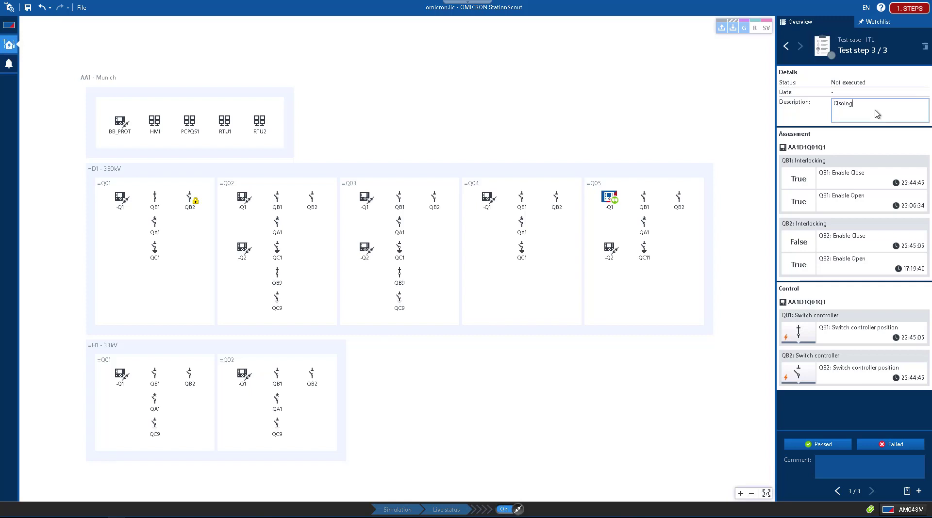
text(allowed when QB1 is closed)
click(826, 444)
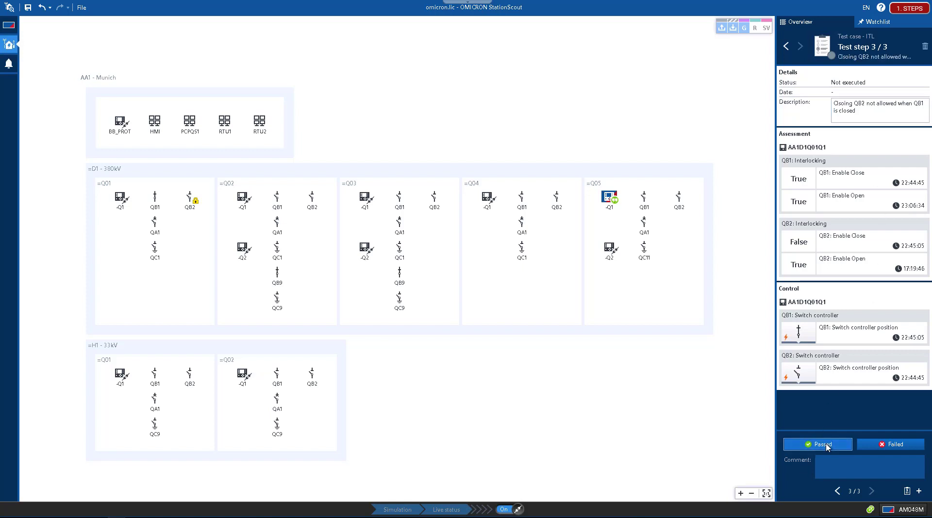
- Review the assessed steps of the ITL test case and compare the Q1 IEDs of 380 kV bays Q01 and Q04
mouse_move(862, 320)
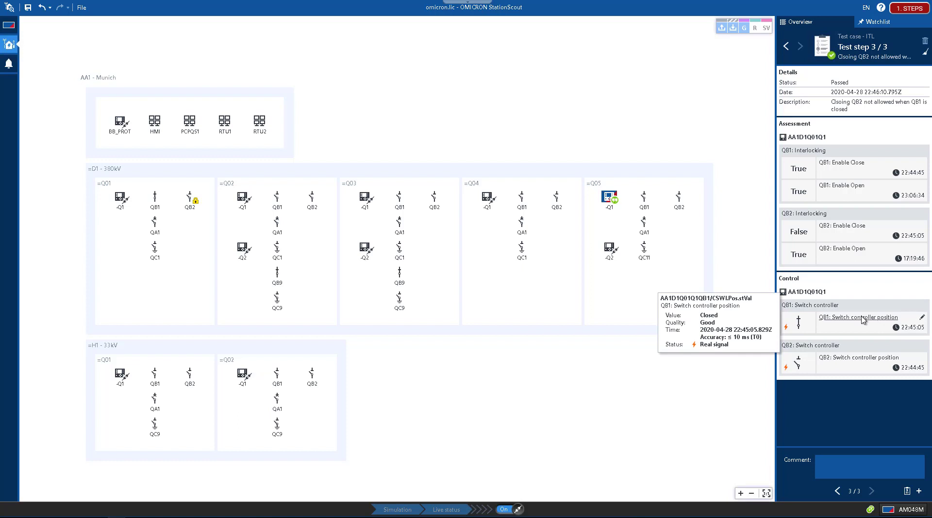
click(786, 46)
click(786, 47)
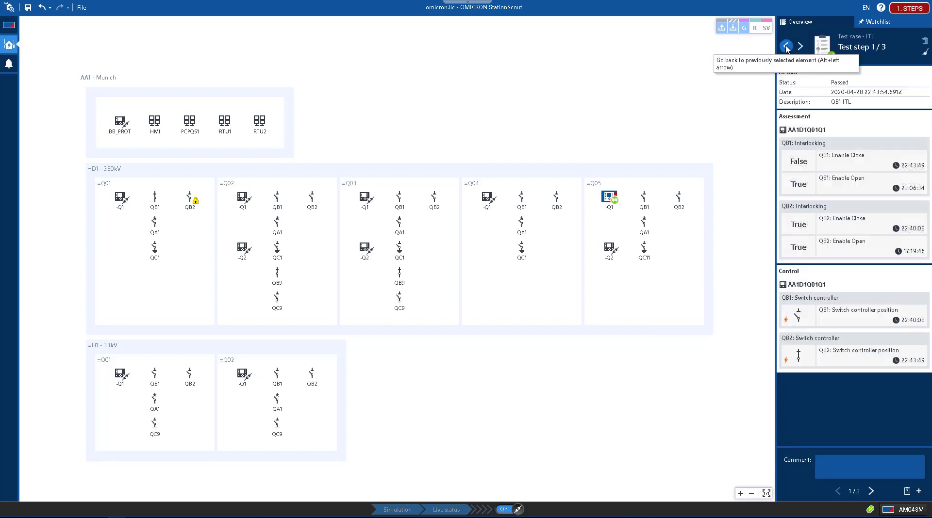
click(907, 491)
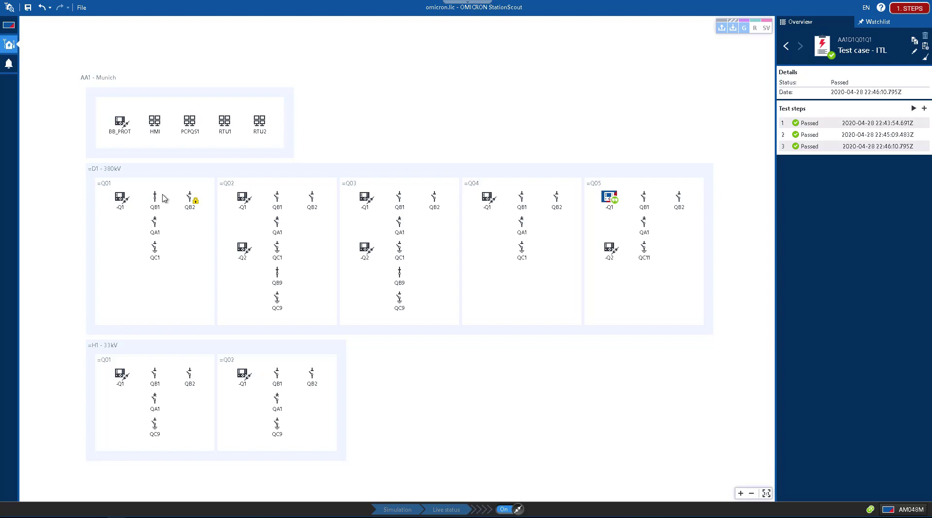
click(122, 204)
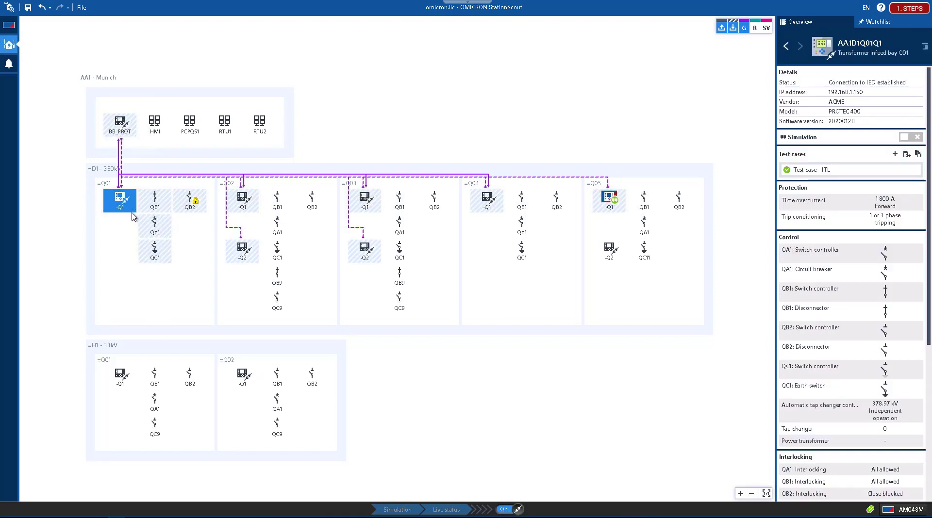
click(486, 202)
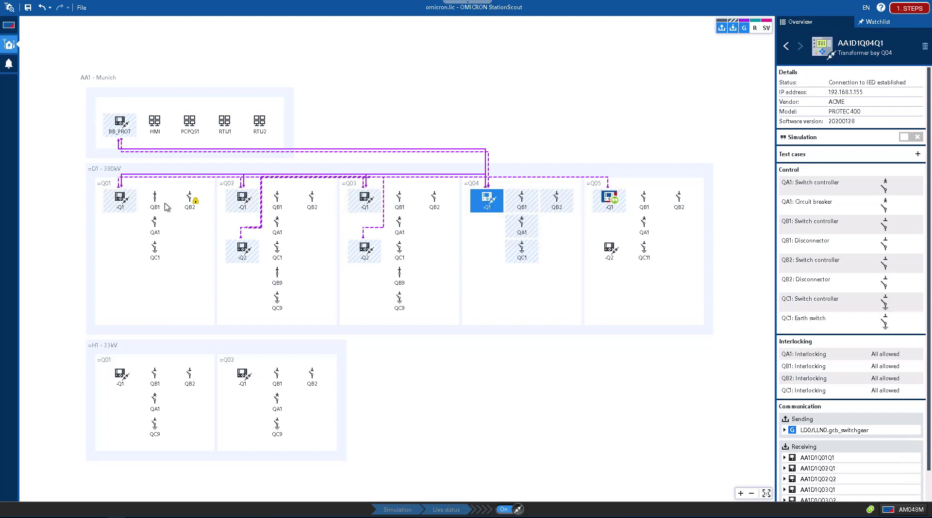
- Duplicate the test cases of IED AA1D1Q01Q1 onto the replacement IED AA1D1Q04Q1
click(122, 201)
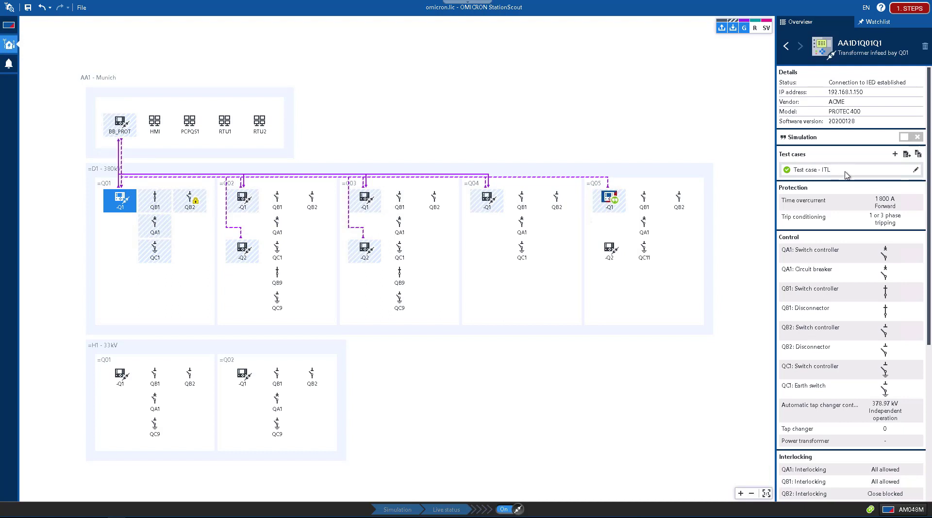
click(918, 154)
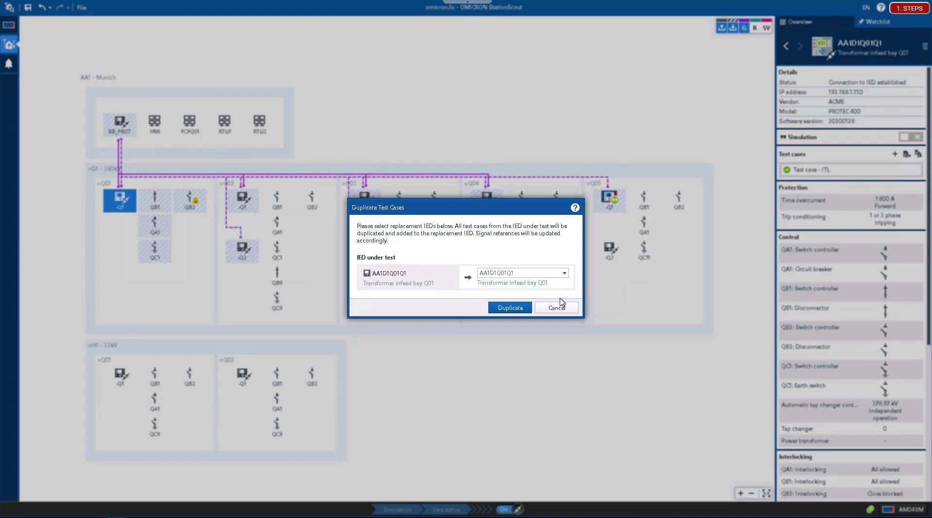
click(564, 273)
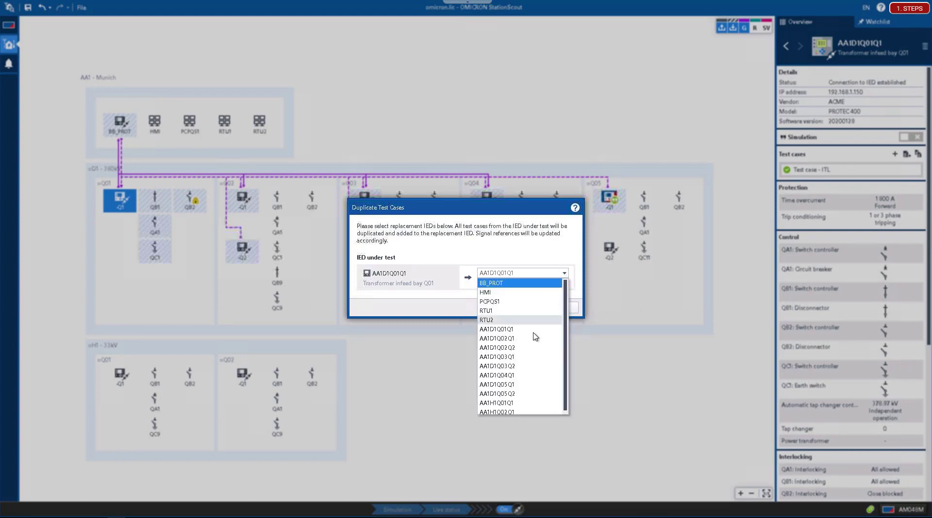
click(497, 375)
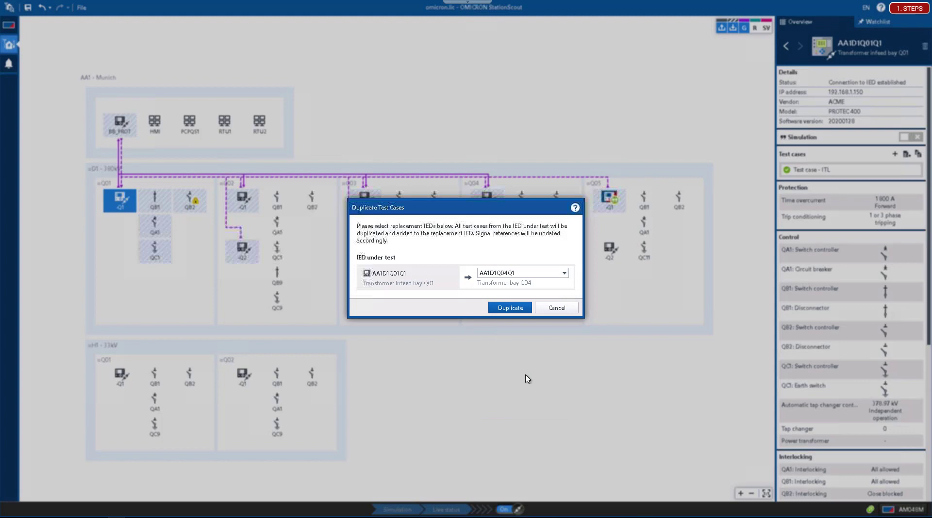
click(509, 308)
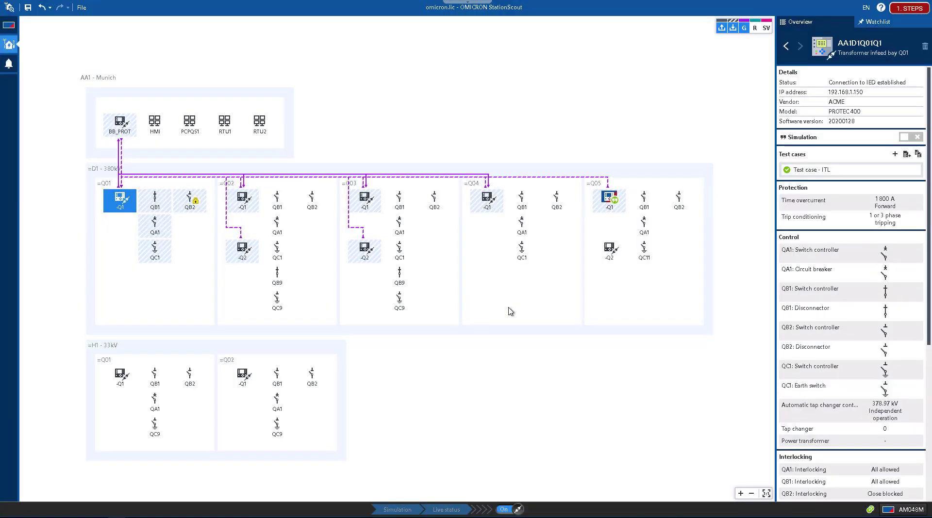
- Start executing the duplicated ITL test case on AA1D1Q04Q1 and inspect the deviating signals in its first step
click(495, 210)
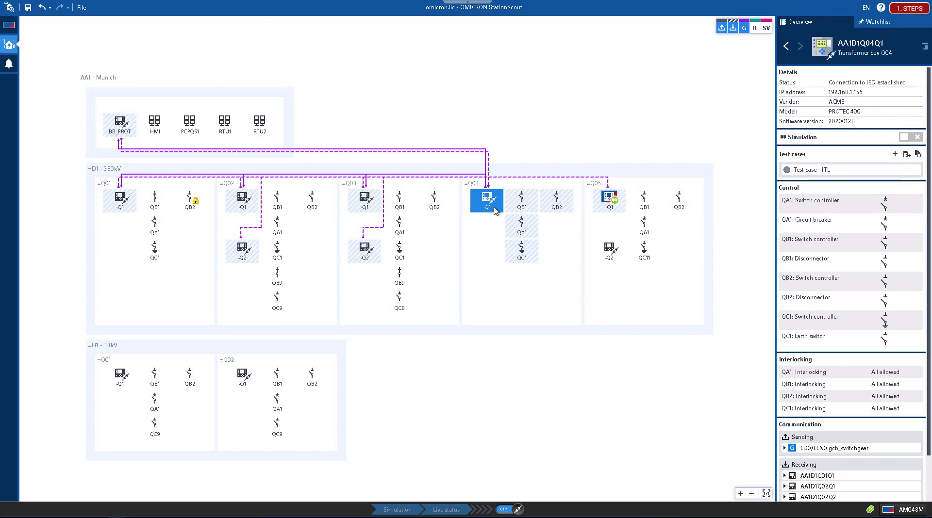
click(811, 170)
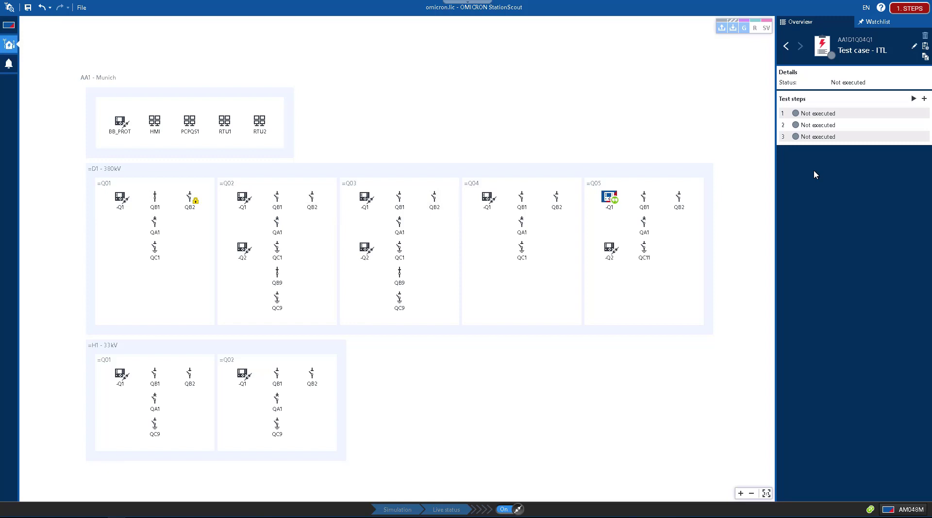
click(913, 99)
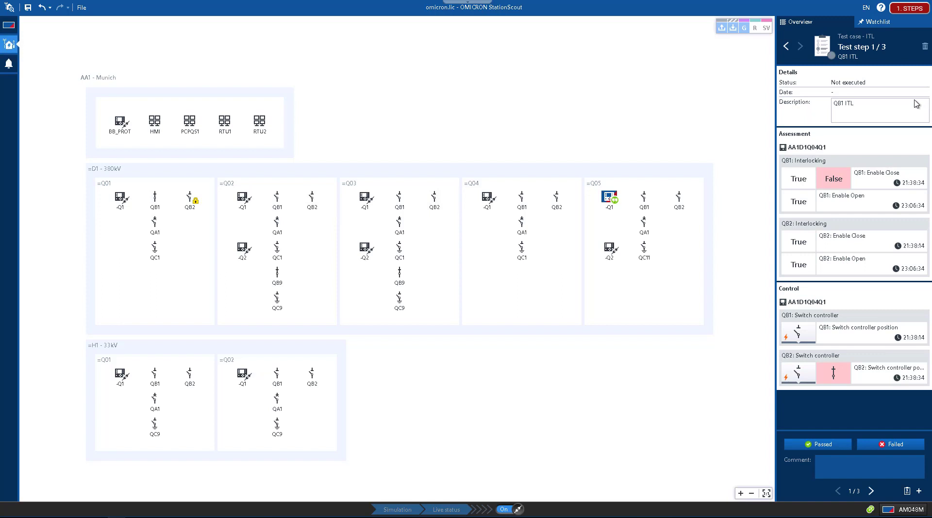
mouse_move(842, 383)
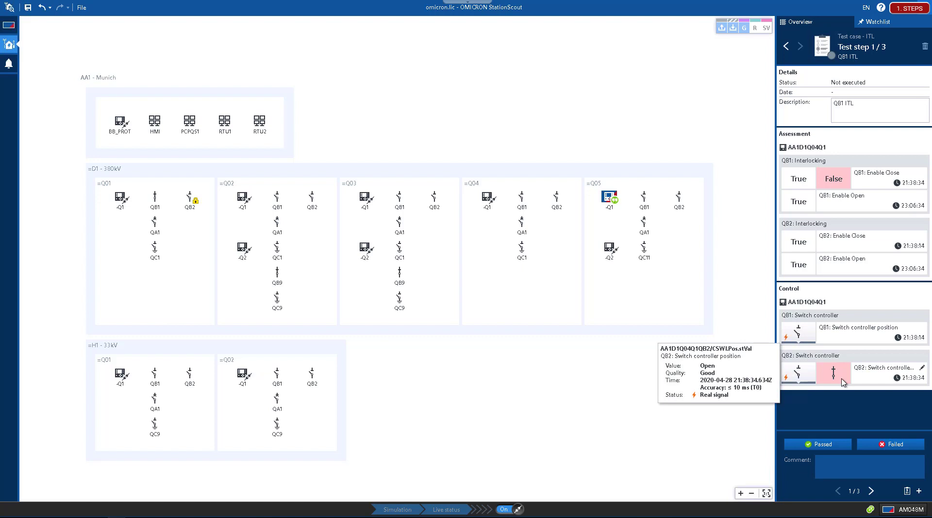
mouse_move(872, 186)
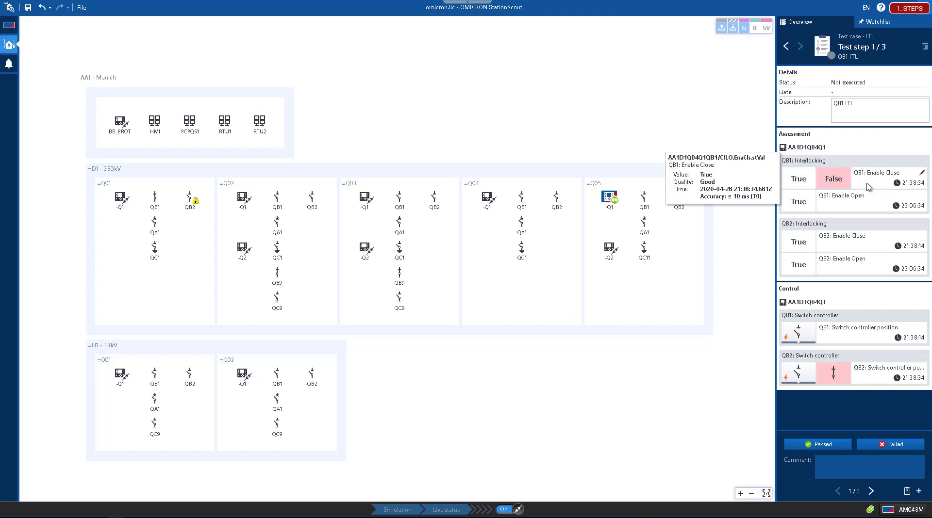
- Execute the CLOSE command on bay Q04's QB2 switch controller and assess the first test step as passed
click(808, 376)
click(816, 396)
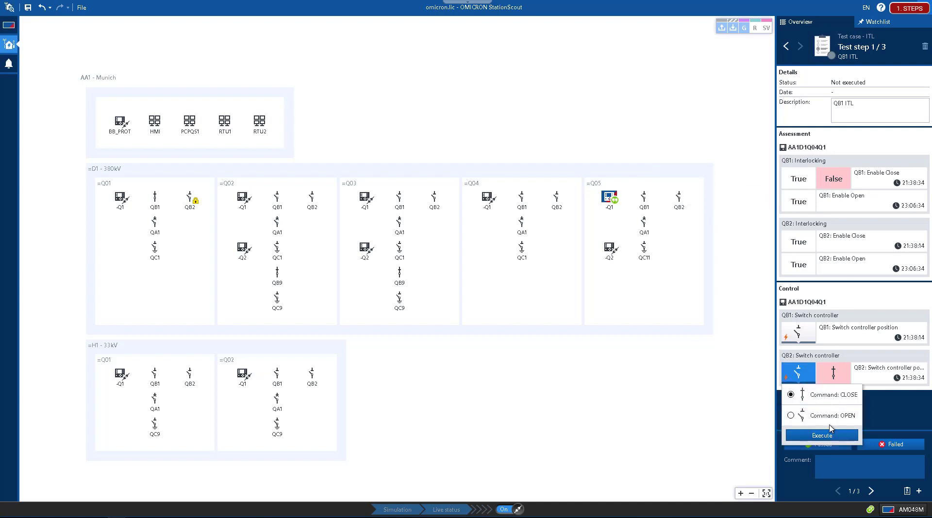
click(830, 436)
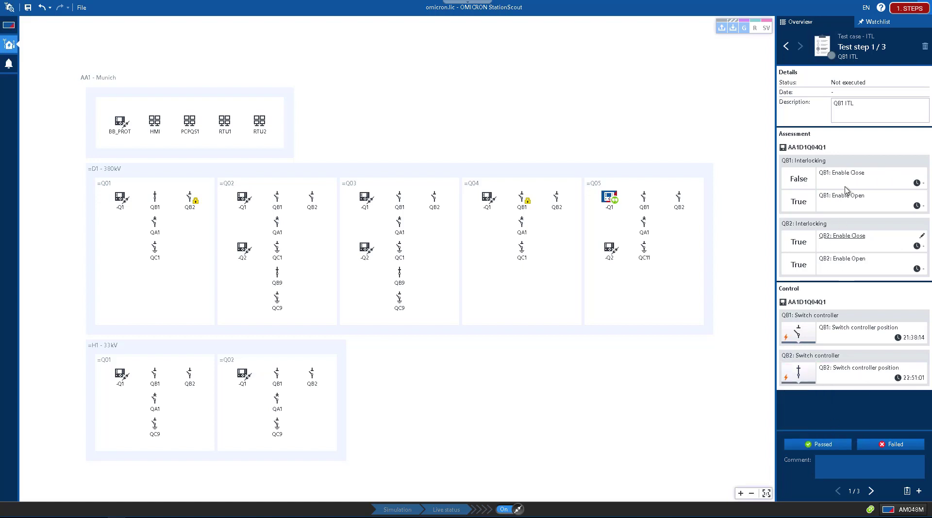
mouse_move(823, 190)
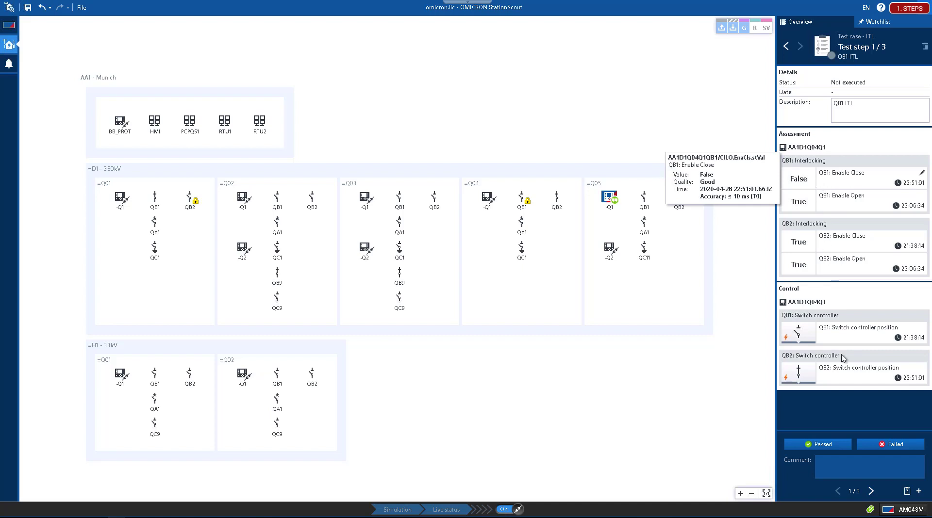
click(831, 445)
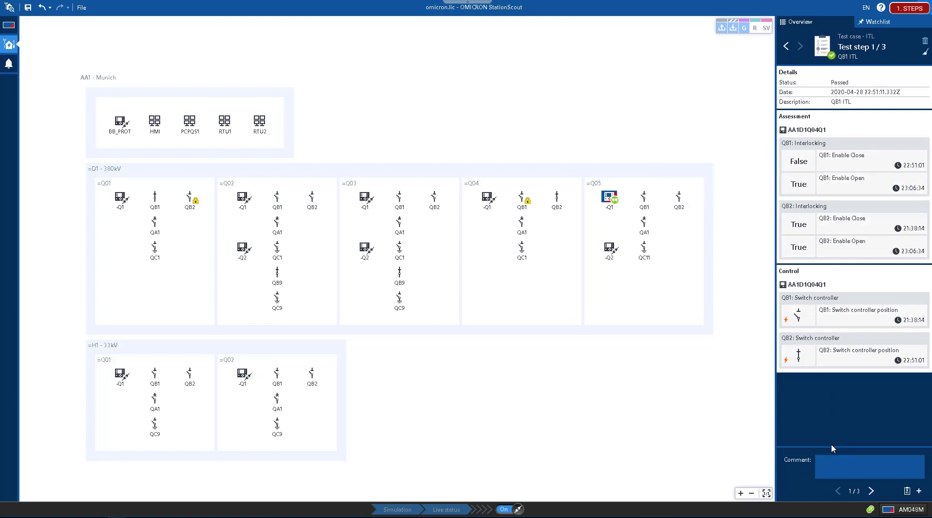
- Assess the second and third test steps of bay Q04's ITL test case as failed and return to the test case overview
click(872, 491)
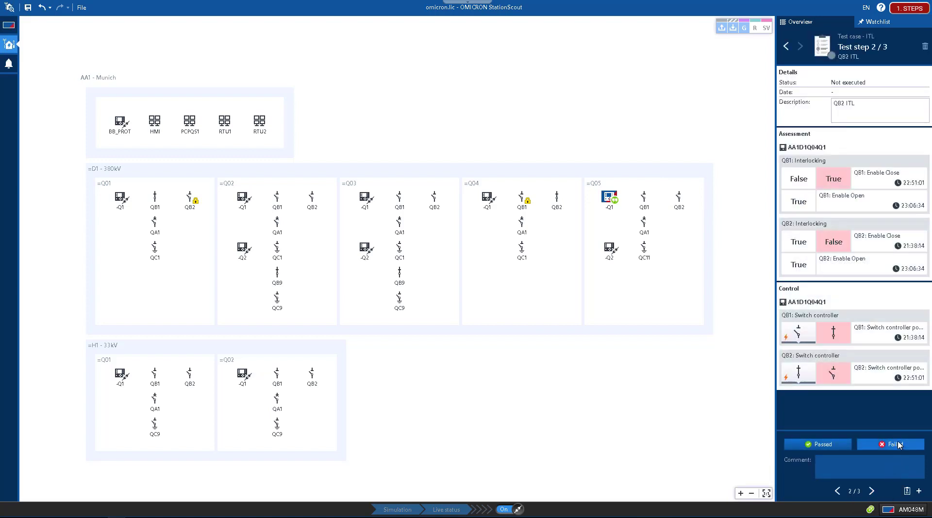
click(897, 444)
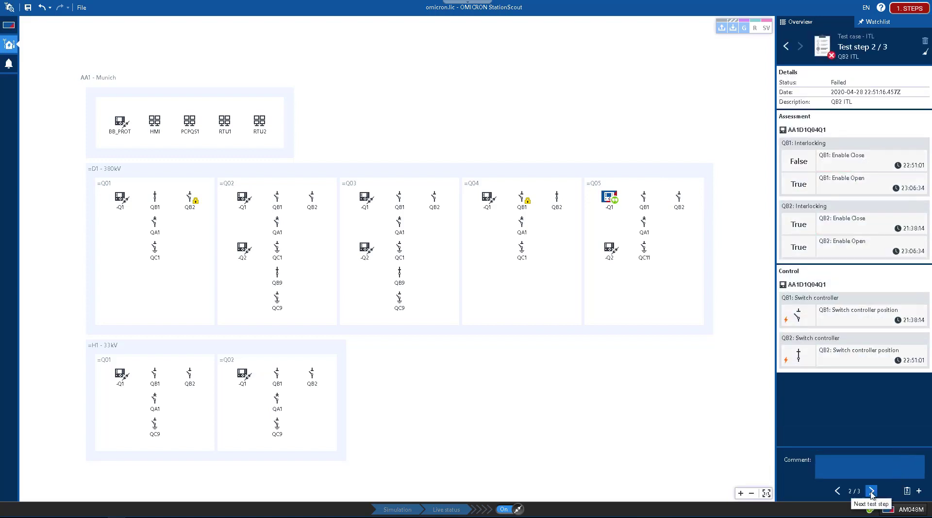
click(871, 492)
click(883, 443)
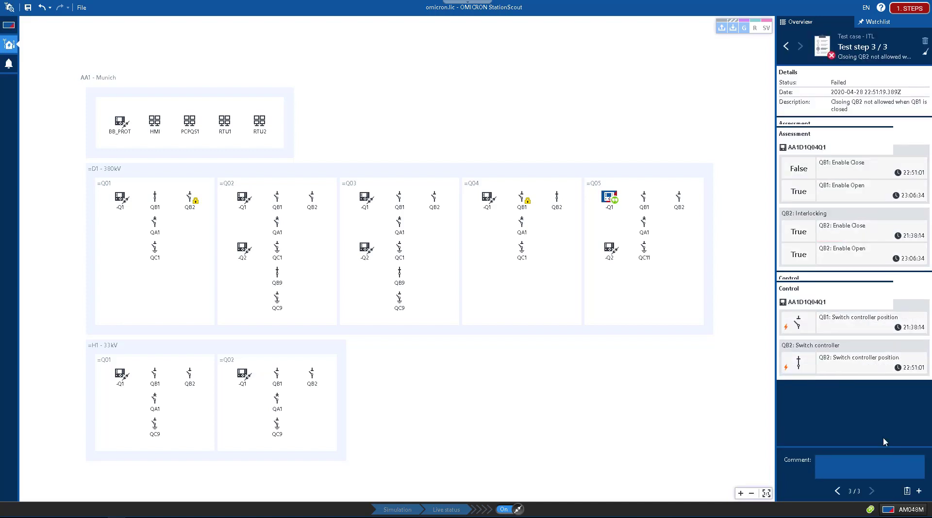
click(906, 491)
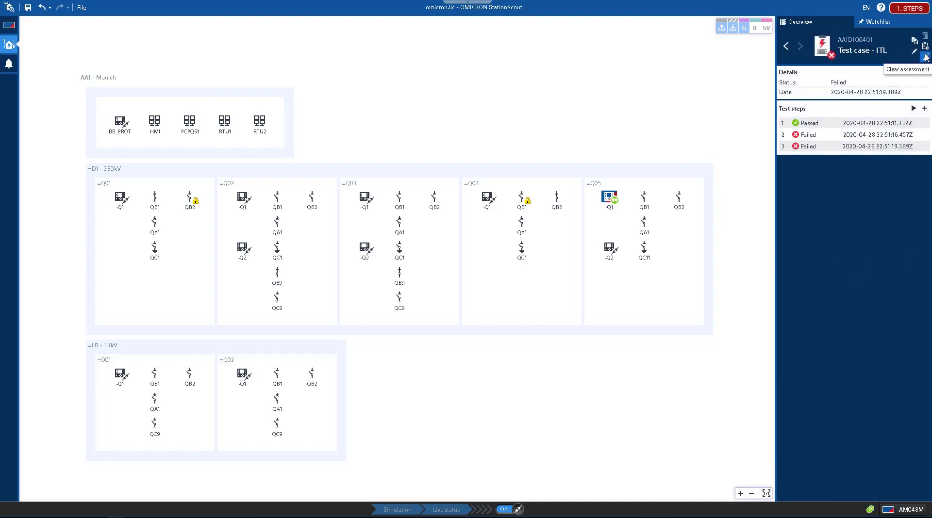
click(786, 46)
- Export the test results of AA1D1Q01Q1, review the report preview and copy the report to the clipboard
click(118, 209)
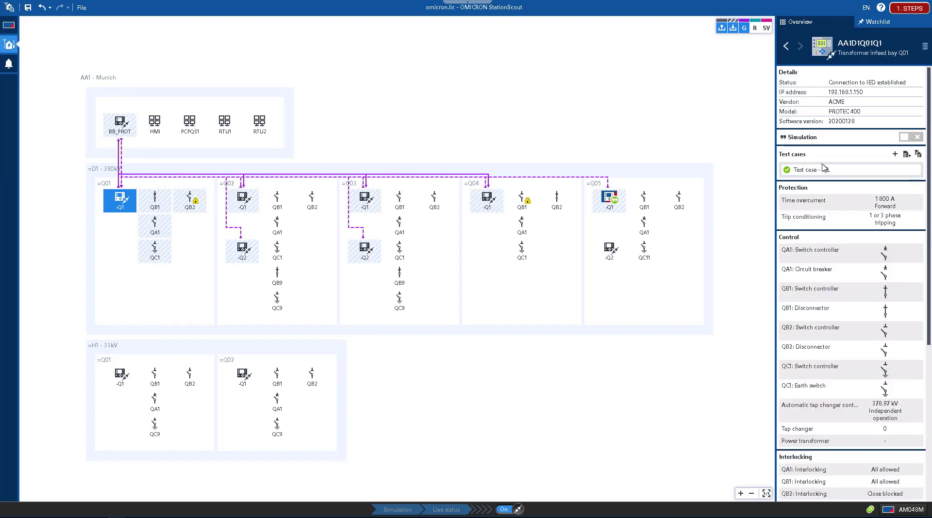
click(906, 156)
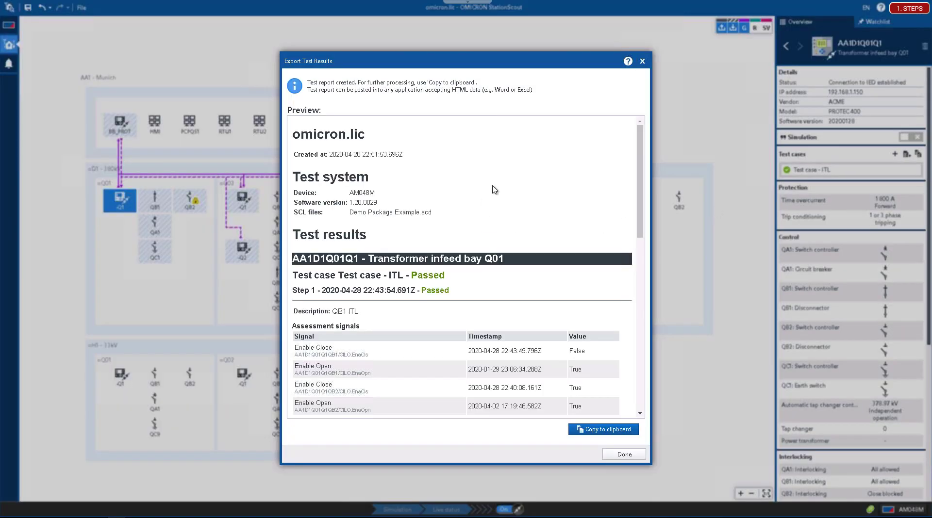
scroll(534, 211, down, 4)
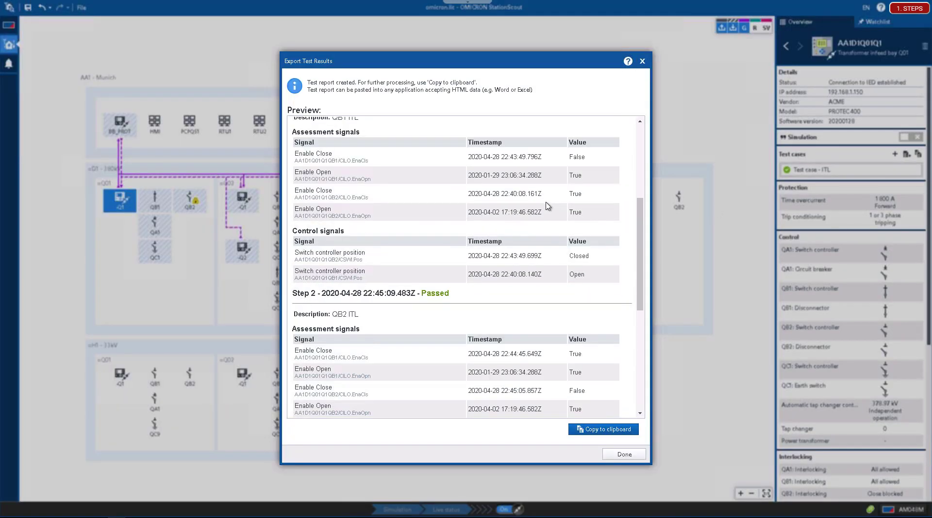
scroll(548, 224, down, 5)
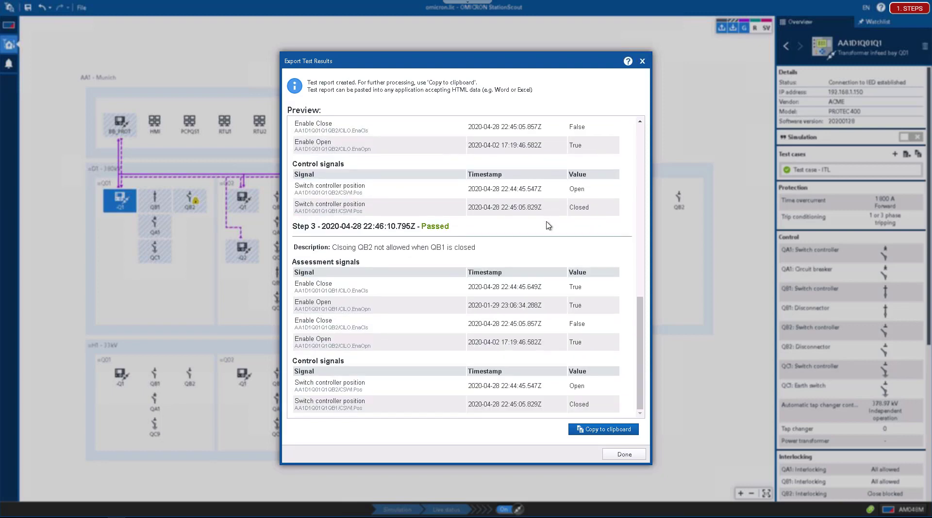
scroll(469, 272, up, 3)
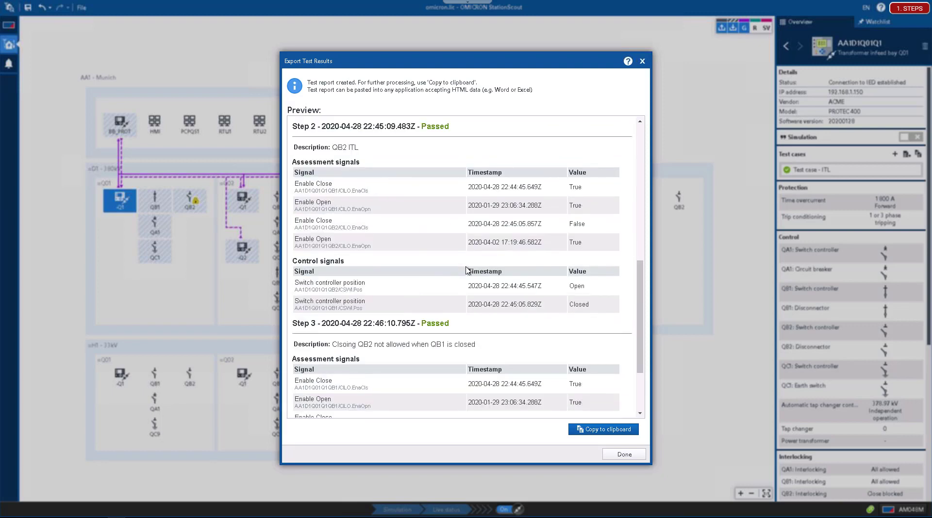
scroll(479, 225, up, 6)
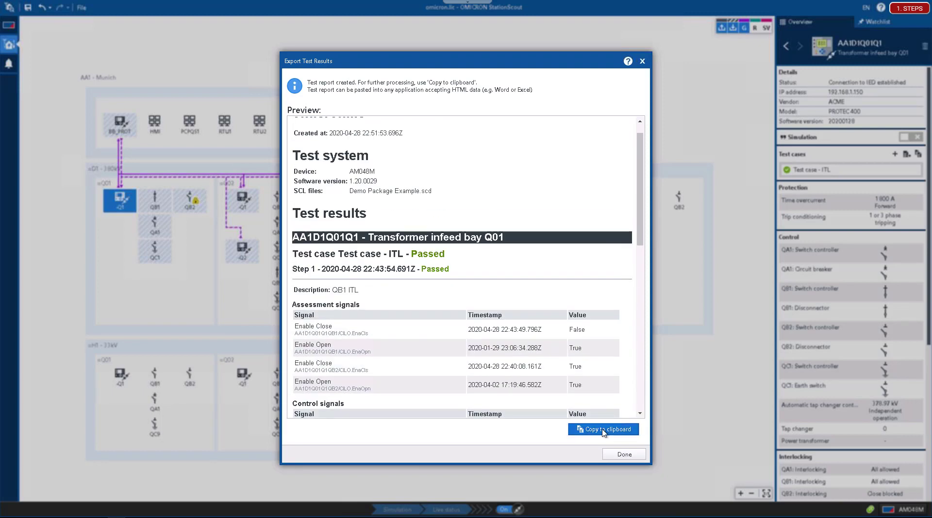
click(603, 429)
click(624, 454)
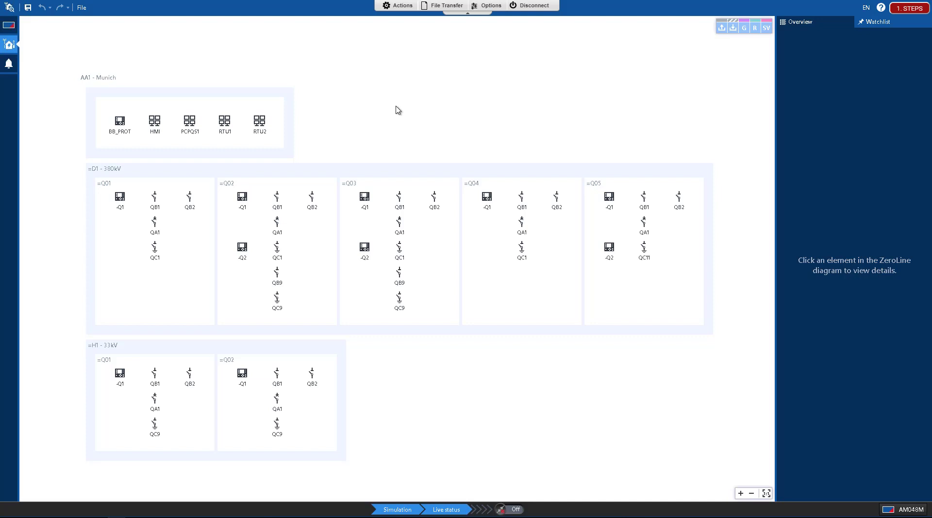
- Create a new empty document without saving the changes to the current one
click(84, 10)
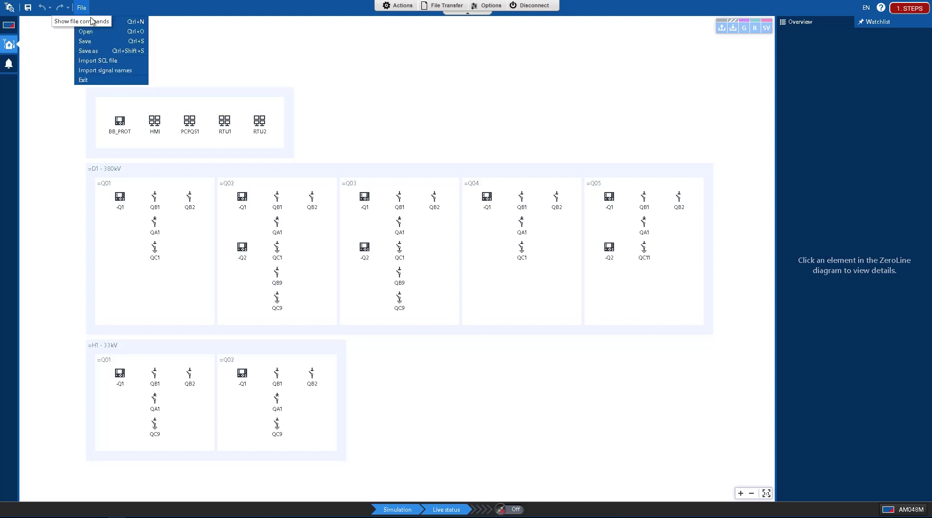
click(101, 22)
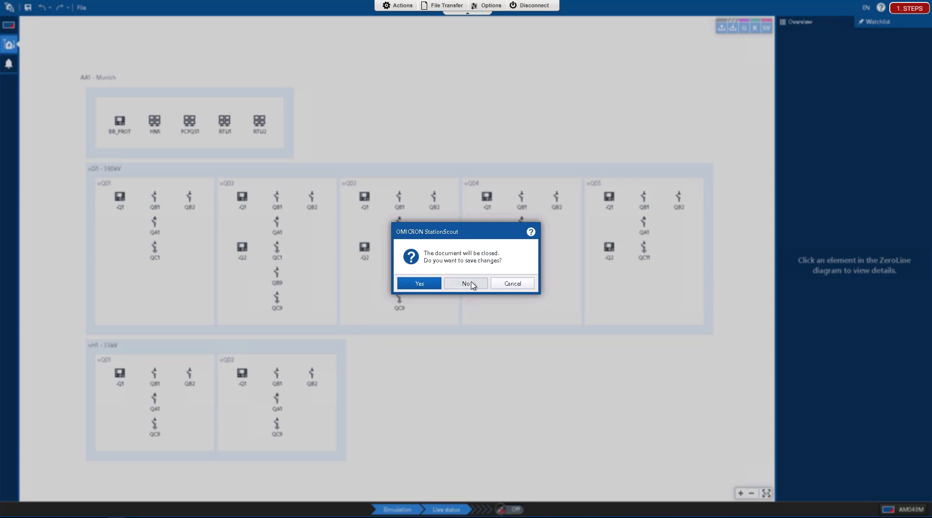
click(472, 286)
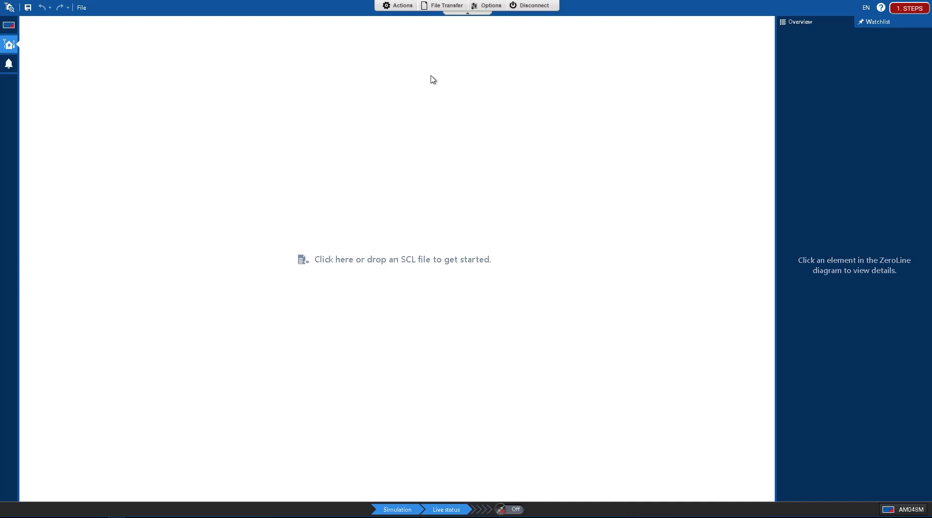
- Upload the file abb-special-scd.scd from the local computer to the remote desktop session
click(447, 9)
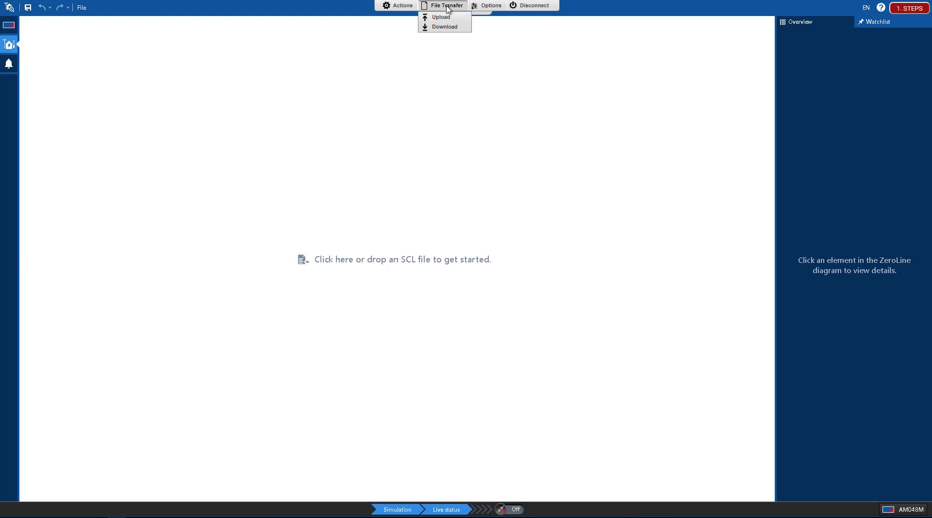
click(455, 18)
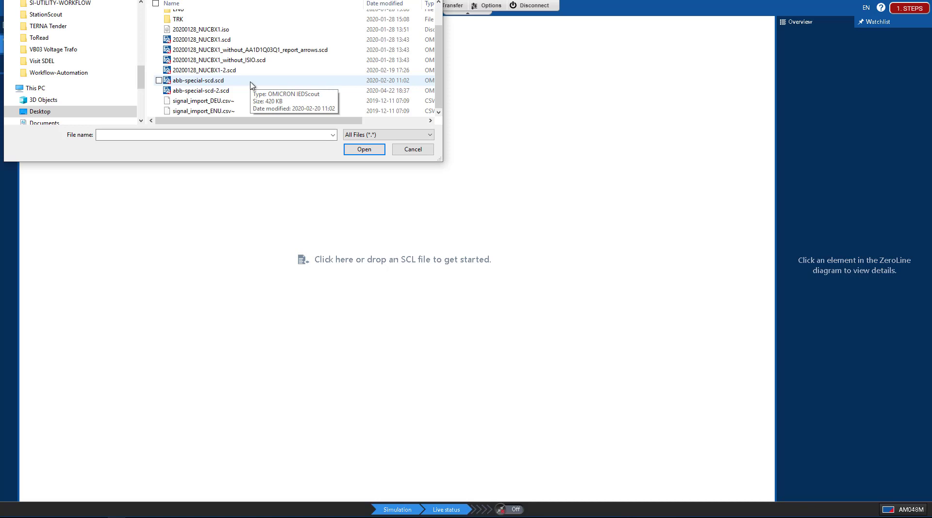
click(197, 81)
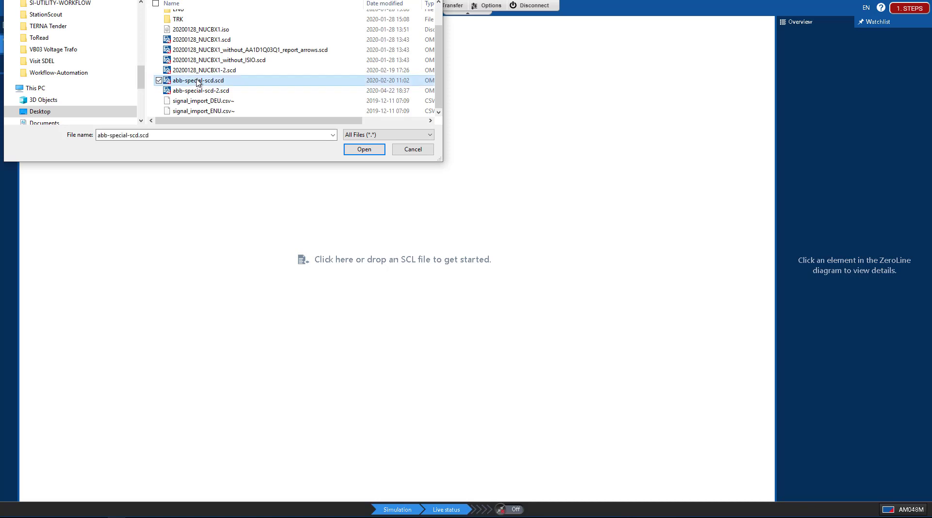
click(367, 152)
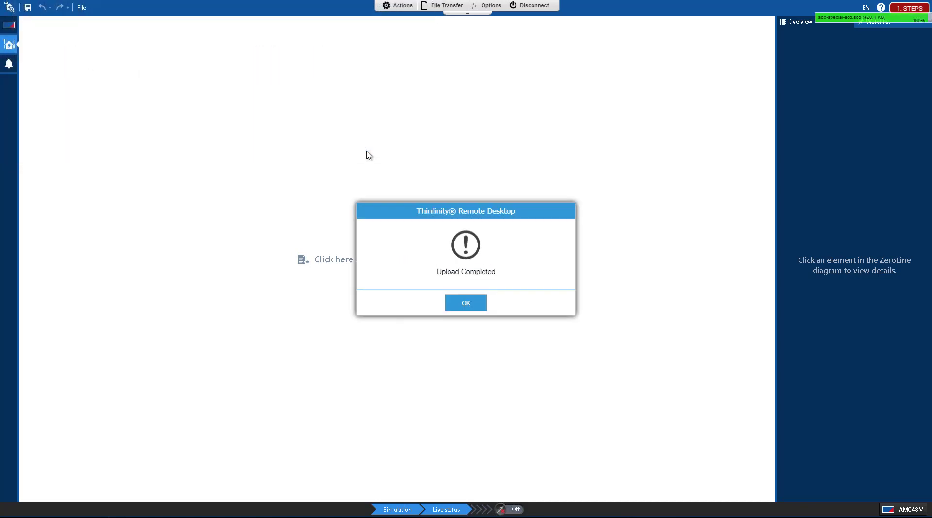
click(476, 308)
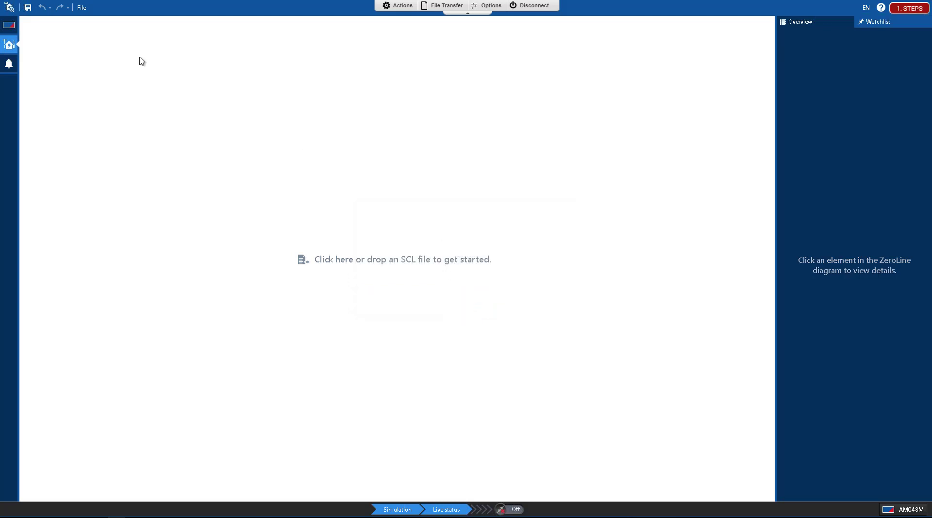
- Open abb-special-scd.scd from the \\tsclient\ThinDisk folder for SCL import
click(84, 14)
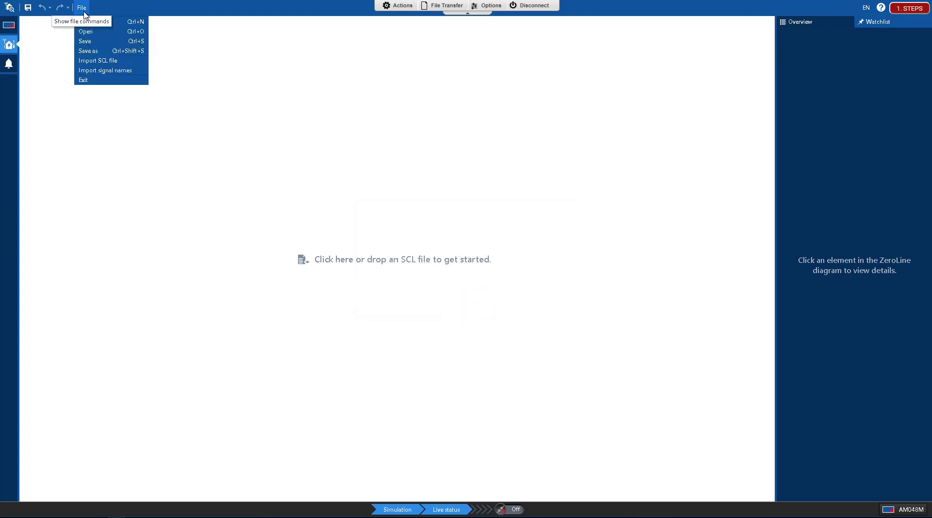
click(119, 61)
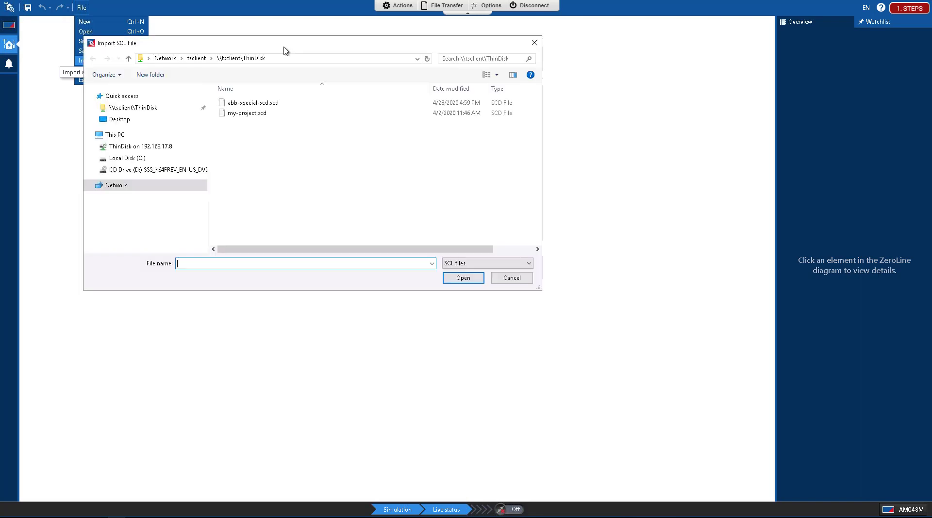
drag(293, 42, 315, 74)
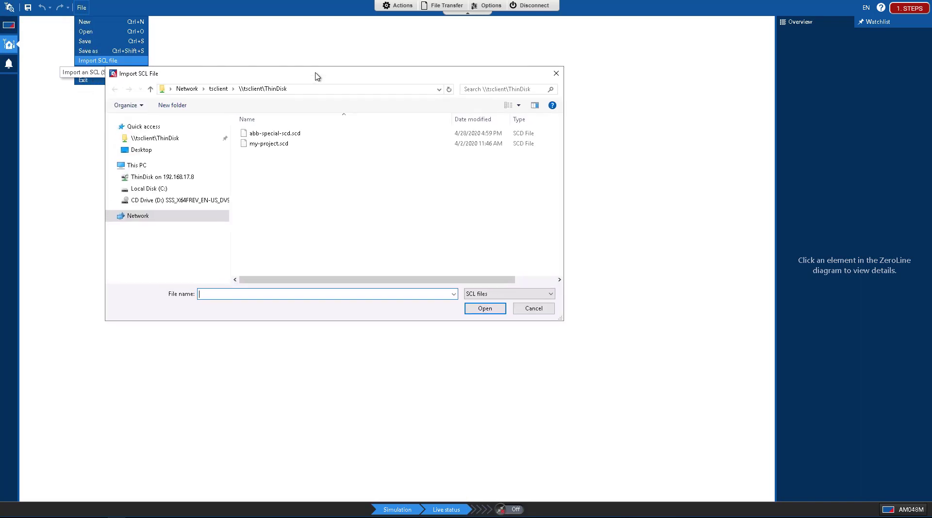
click(174, 140)
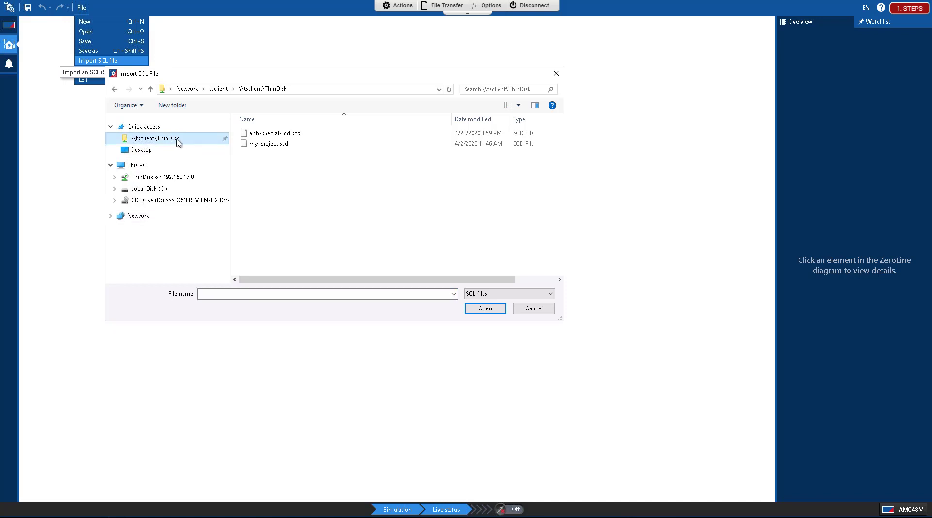
click(297, 137)
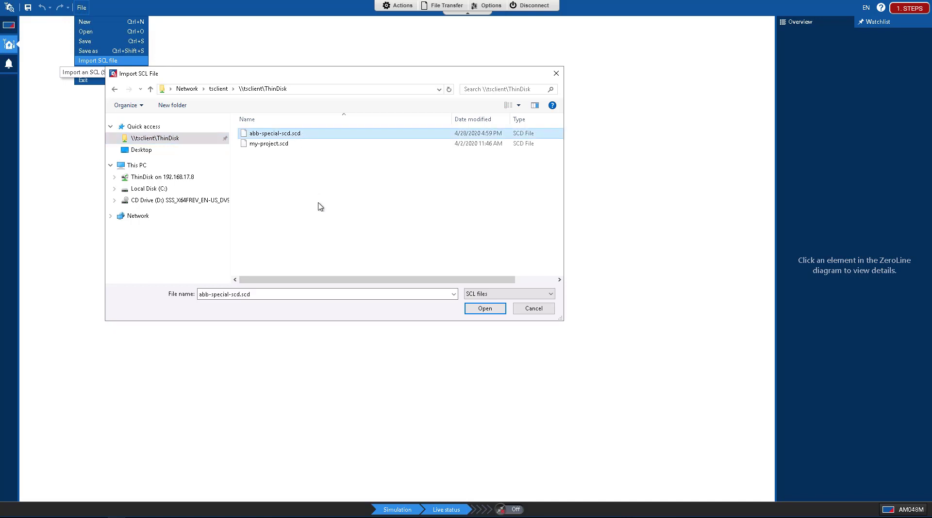
click(484, 309)
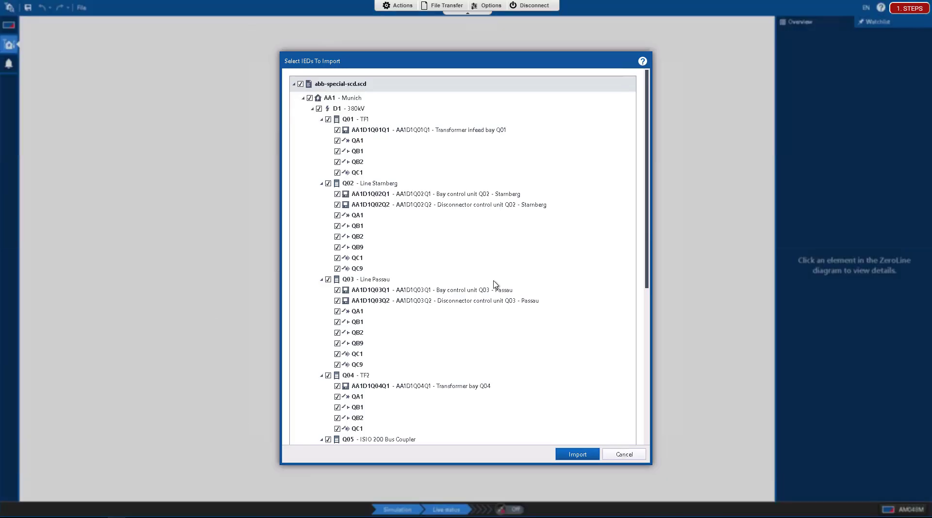
- Exclude the H1 33kV voltage level and RTU2 from the IED selection and import the remaining elements
scroll(494, 284, down, 8)
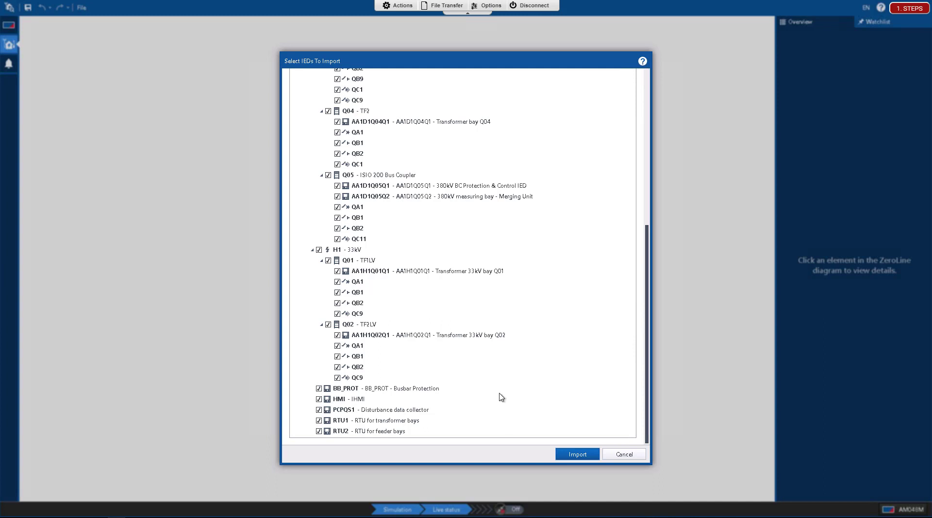
scroll(443, 385, up, 8)
scroll(338, 394, down, 8)
scroll(334, 340, up, 1)
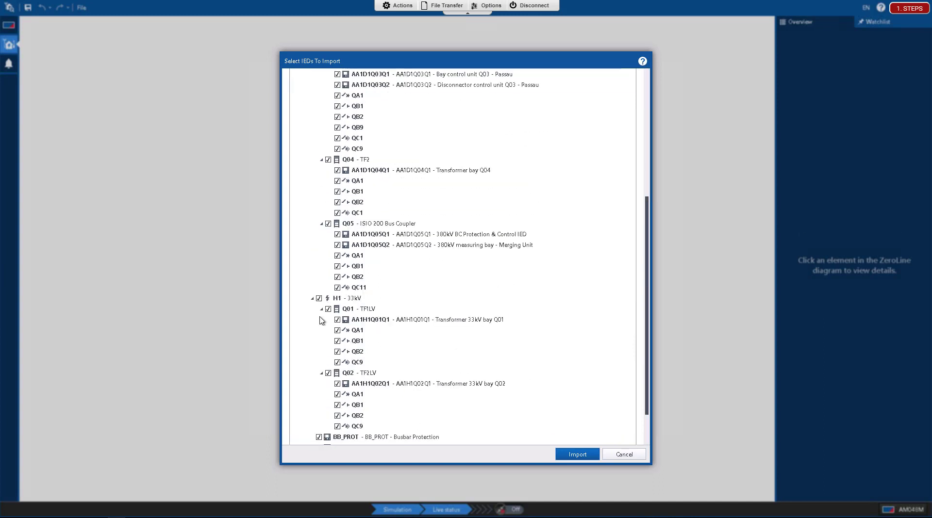
click(319, 298)
scroll(345, 371, down, 1)
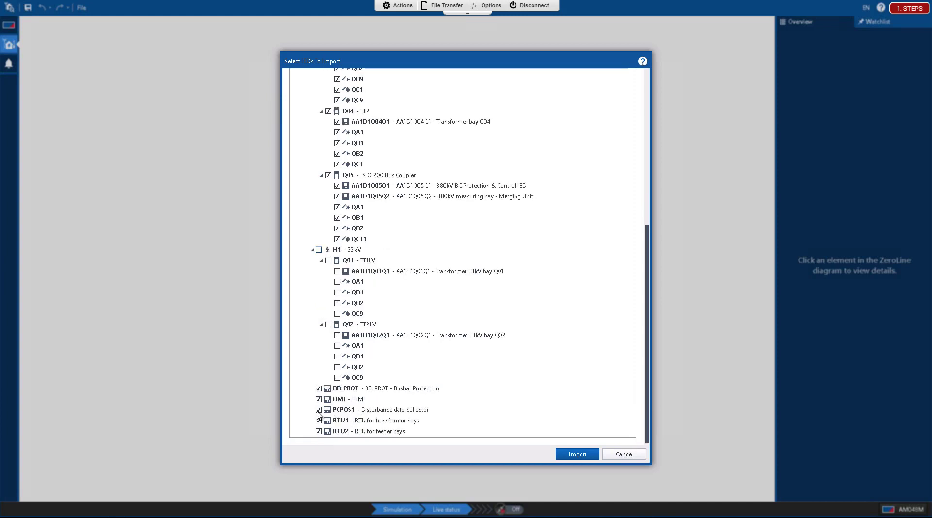
click(319, 432)
click(591, 455)
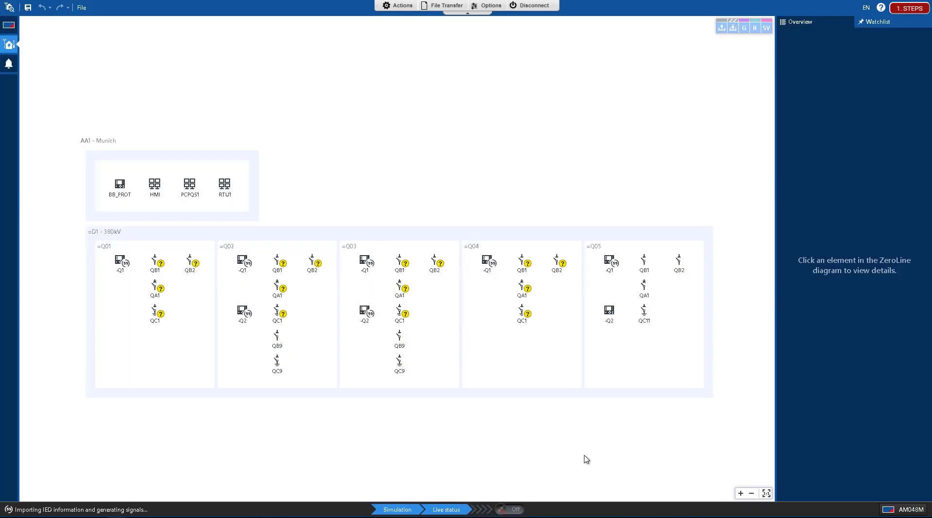